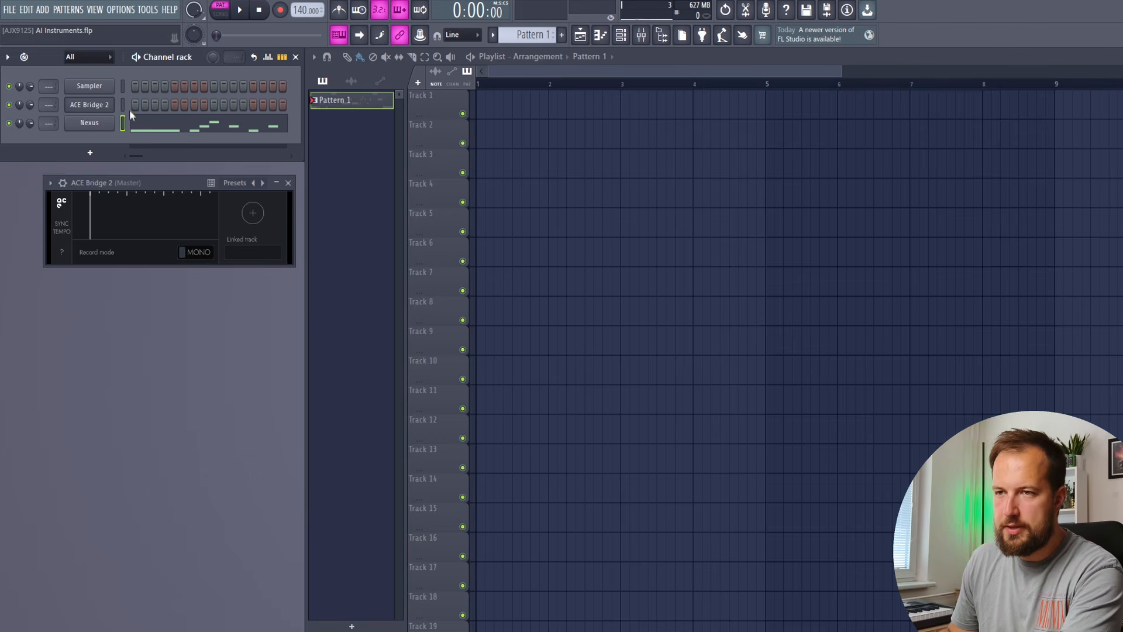
# Choose the ACE Bridge 2 channel beside Nexus as the melody's destination
pyautogui.click(123, 104)
# Paste the Nexus melody into ACE Bridge 2 and play it to record onto the Dizi track
pyautogui.hotkey('ctrl', 'v')
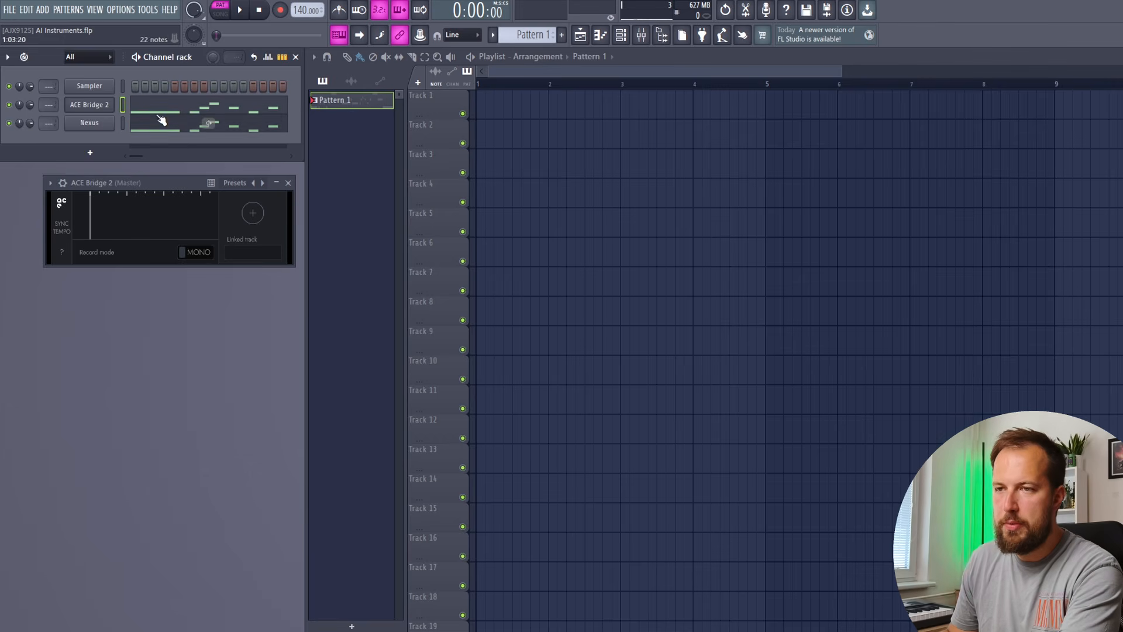
pyautogui.click(123, 124)
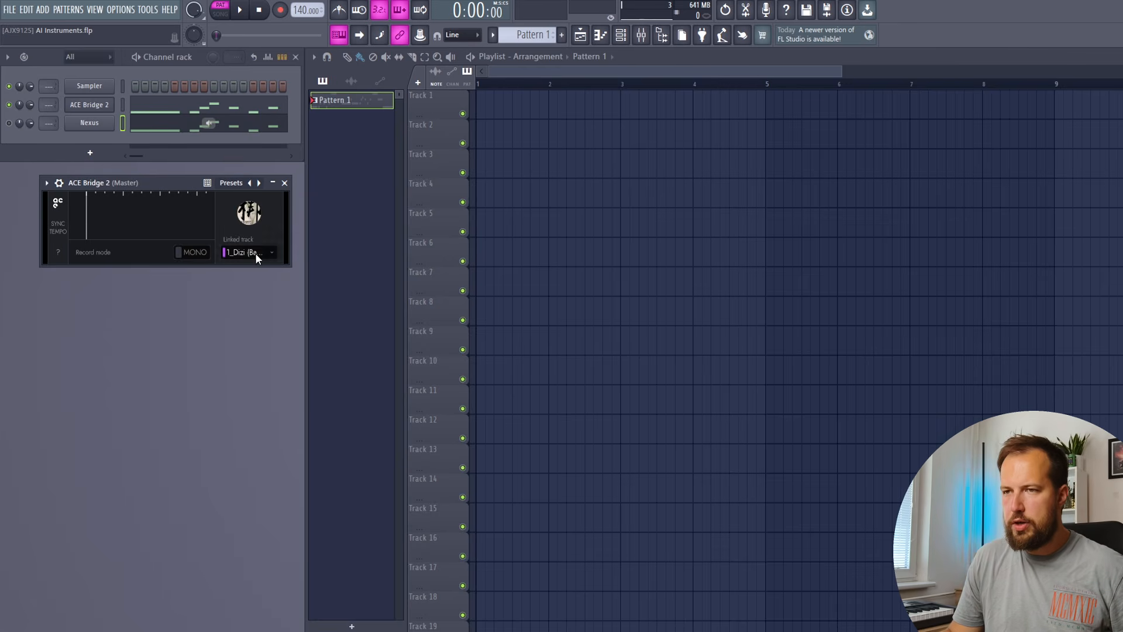
pyautogui.click(243, 11)
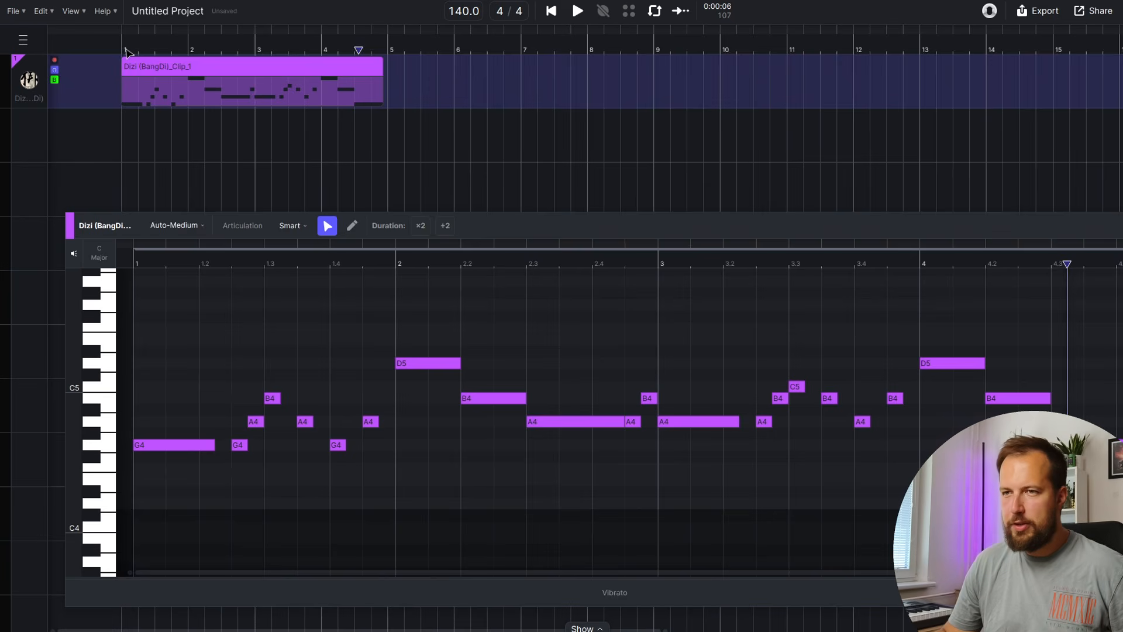
pyautogui.click(127, 53)
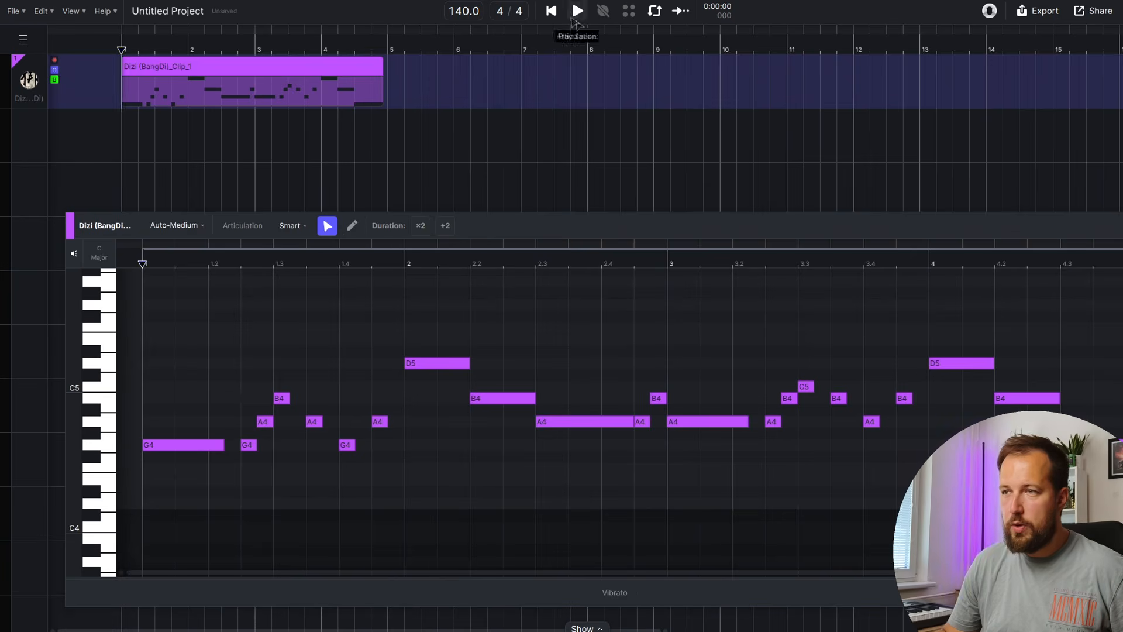
# Select the G4 notes, play the recorded Dizi melody, and open the Dizi instrument details
pyautogui.click(109, 448)
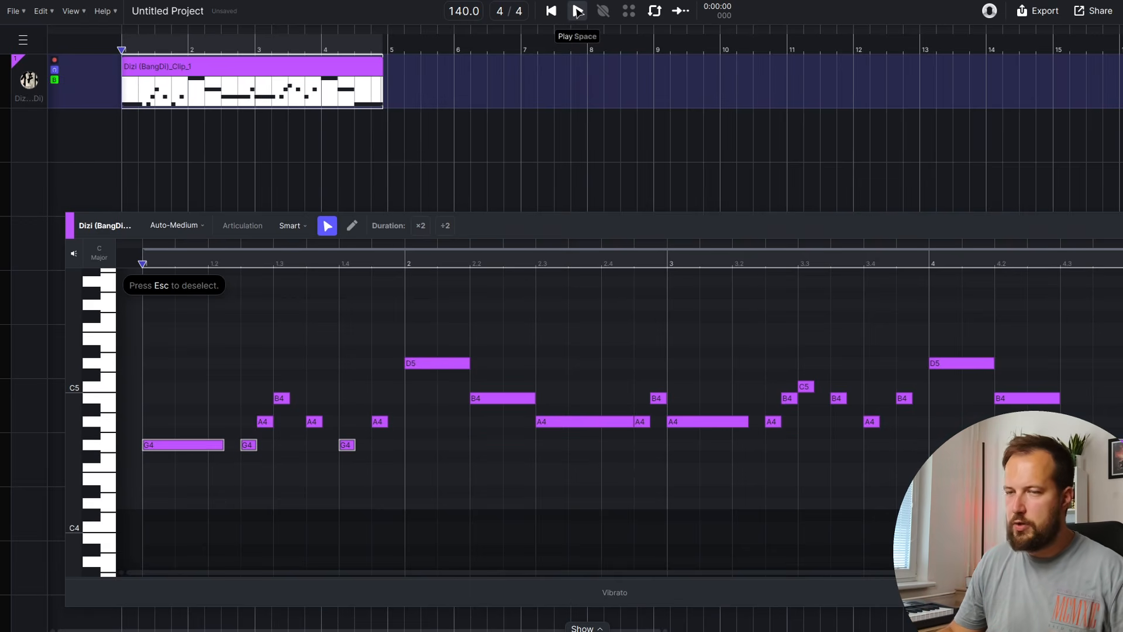
pyautogui.click(577, 10)
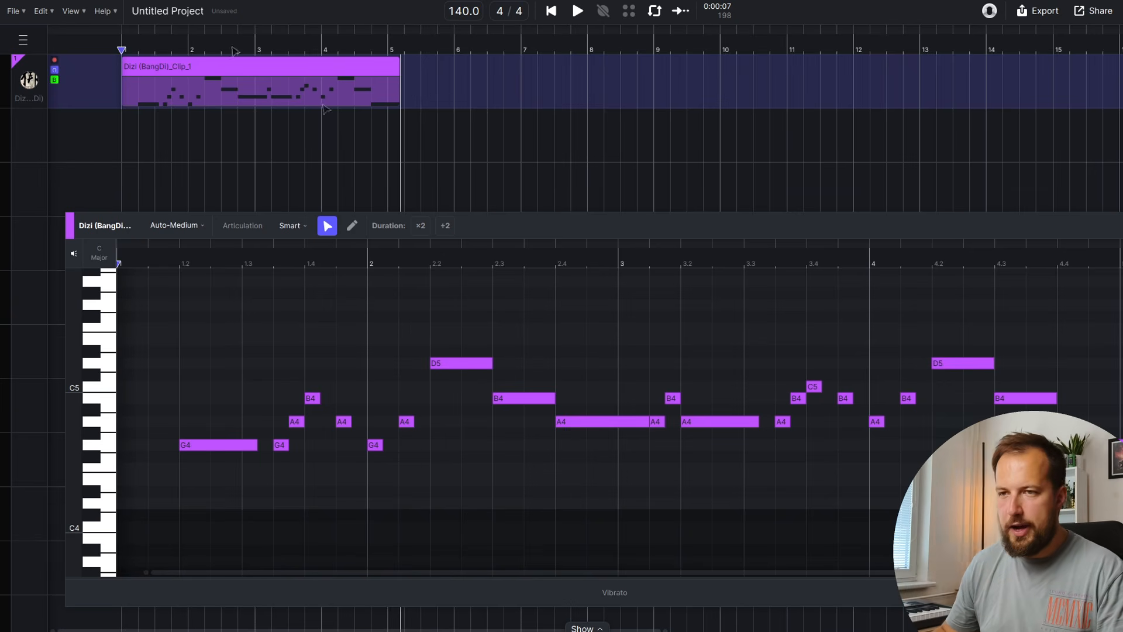
pyautogui.click(24, 81)
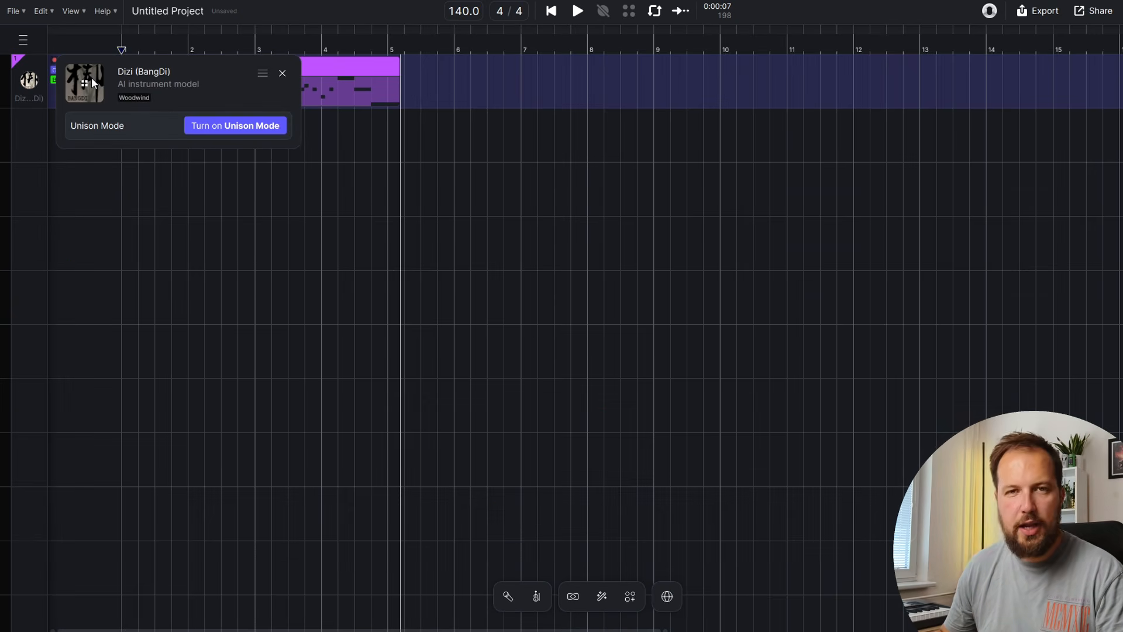
# Swap the melody track's instrument from Dizi to Viola - Tarmer
pyautogui.click(91, 82)
pyautogui.scroll(-5, 626, 345)
pyautogui.scroll(1, 644, 345)
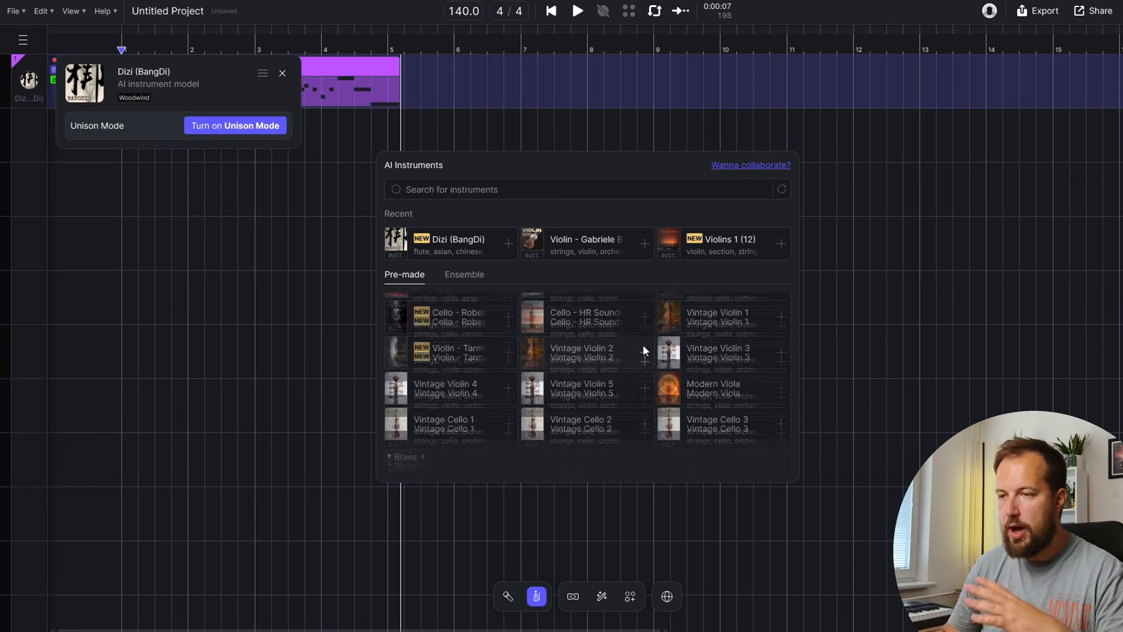
pyautogui.scroll(2, 631, 350)
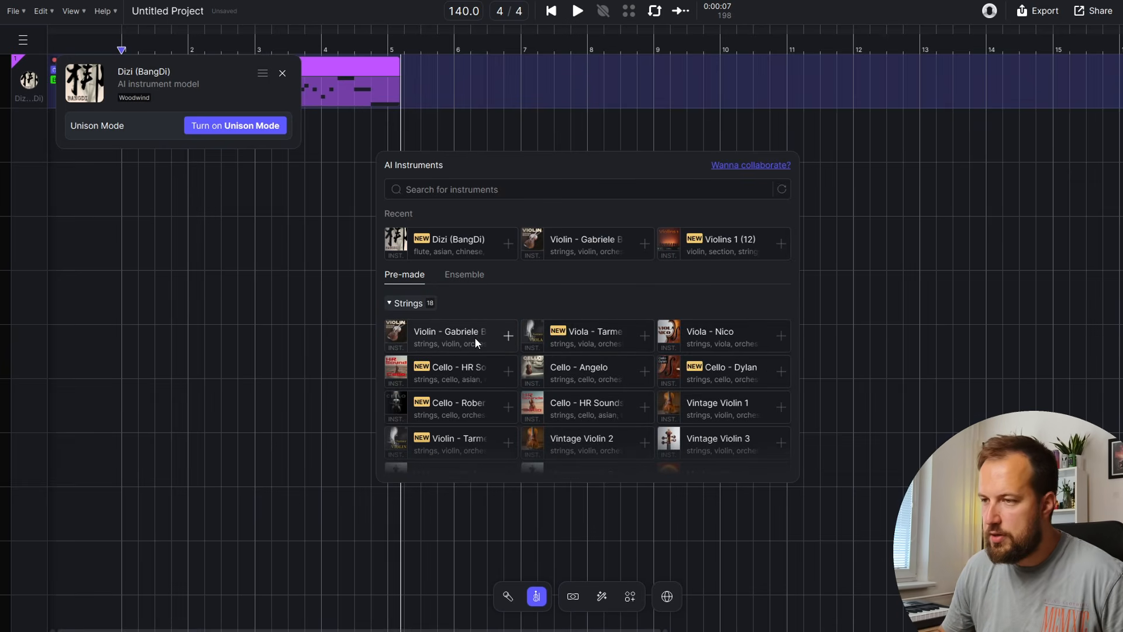
pyautogui.click(590, 339)
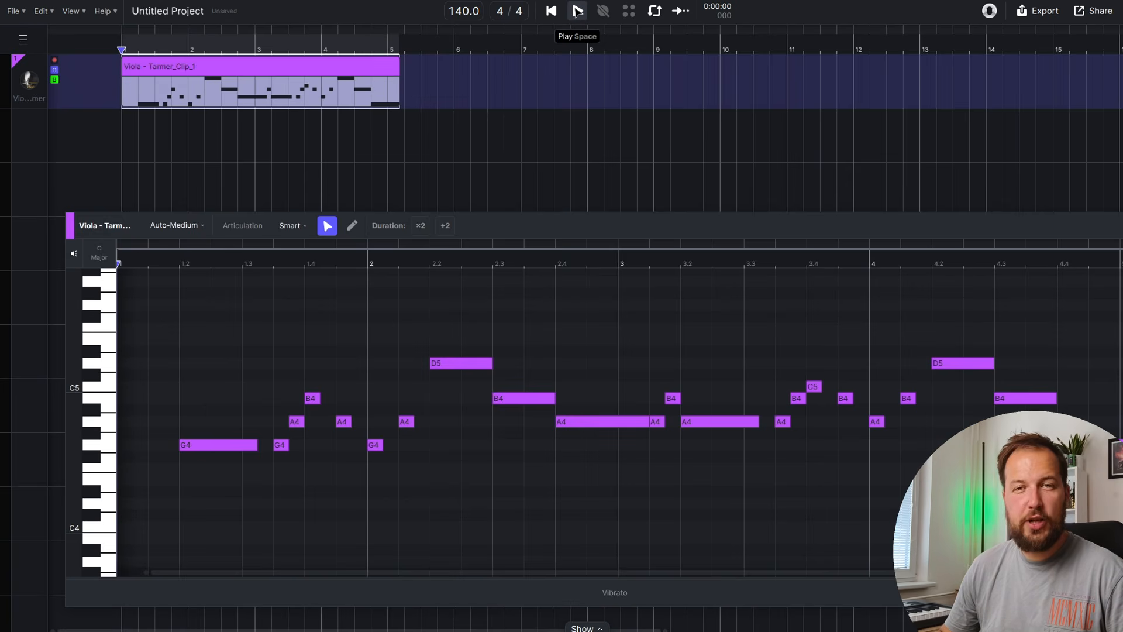
# Audition the viola melody, then select every note and bring up Articulation
pyautogui.click(577, 11)
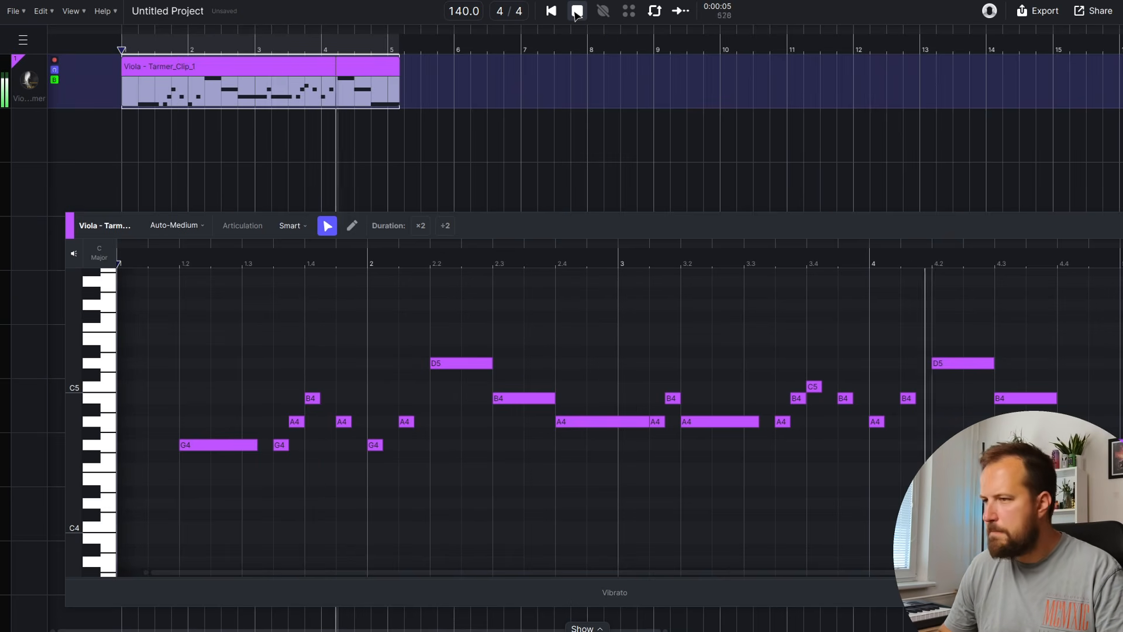
pyautogui.click(576, 11)
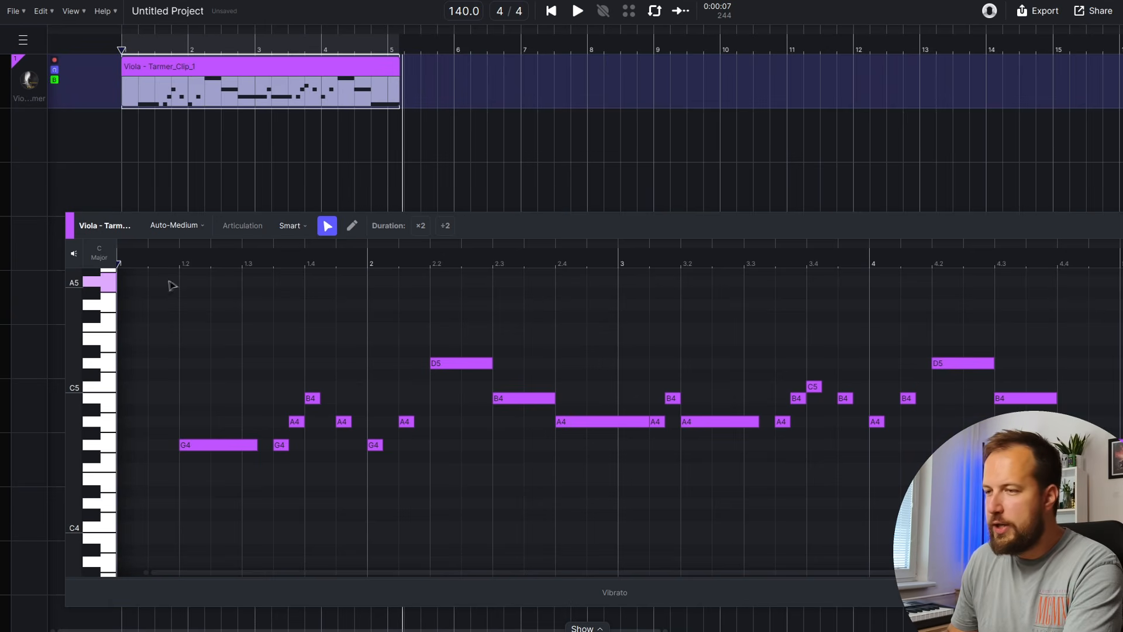
pyautogui.moveTo(148, 276); pyautogui.dragTo(1111, 546)
pyautogui.click(279, 227)
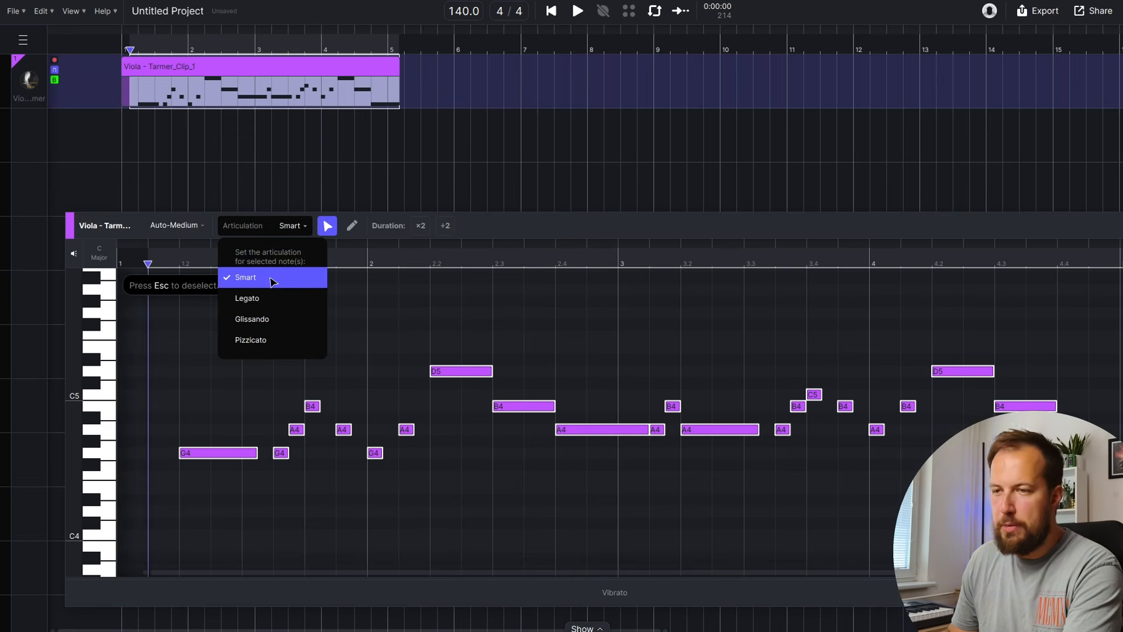
# Apply Pizzicato to all viola notes, listen, then switch them all to Glissando and replay
pyautogui.click(263, 341)
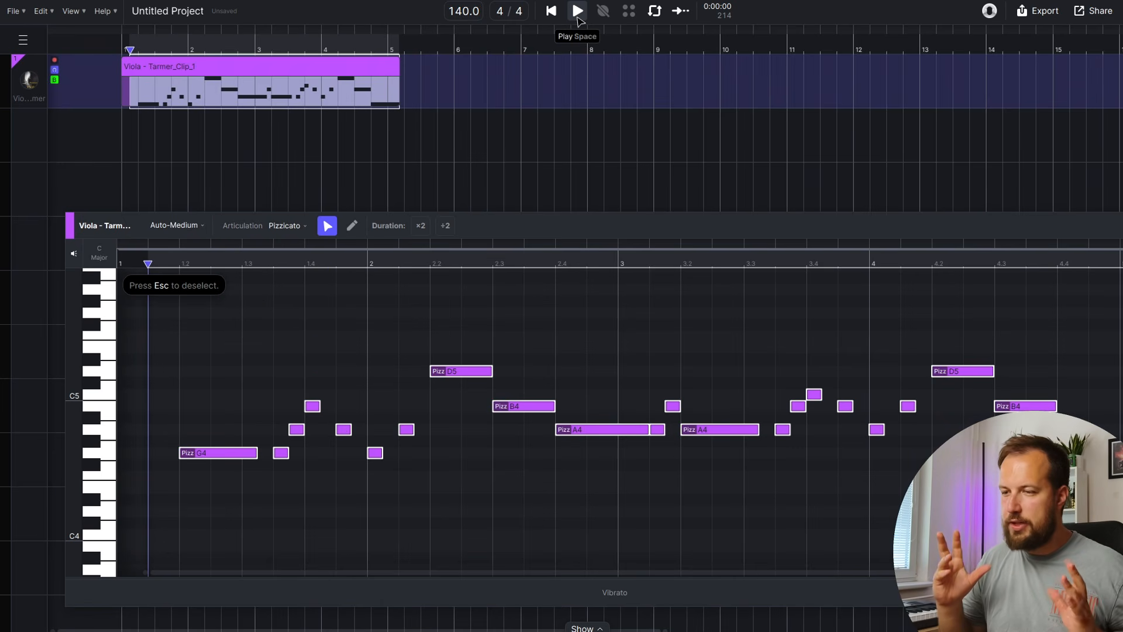
pyautogui.click(578, 18)
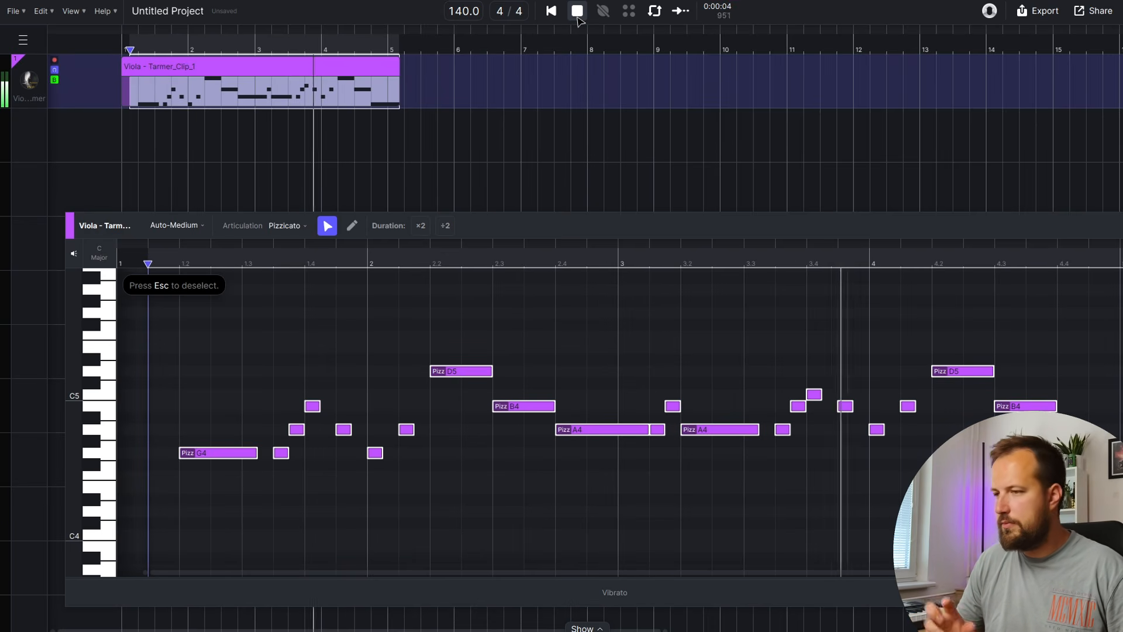
pyautogui.click(287, 225)
pyautogui.click(272, 319)
pyautogui.press('space')
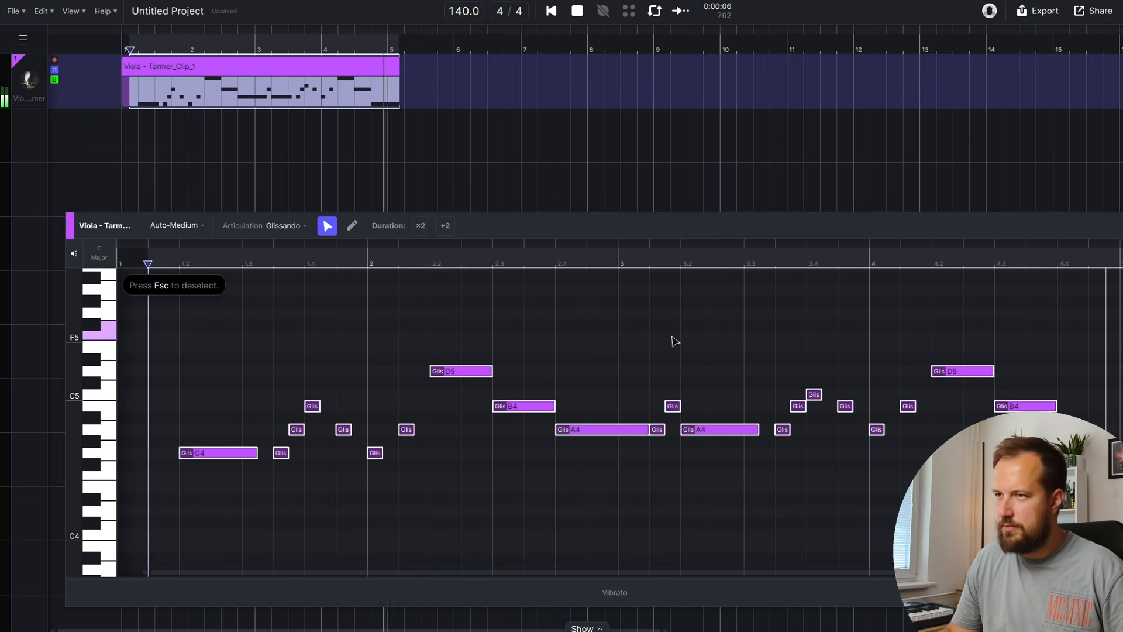
# Make the short viola notes around bars 1.4–2.1 pizzicato
pyautogui.click(368, 261)
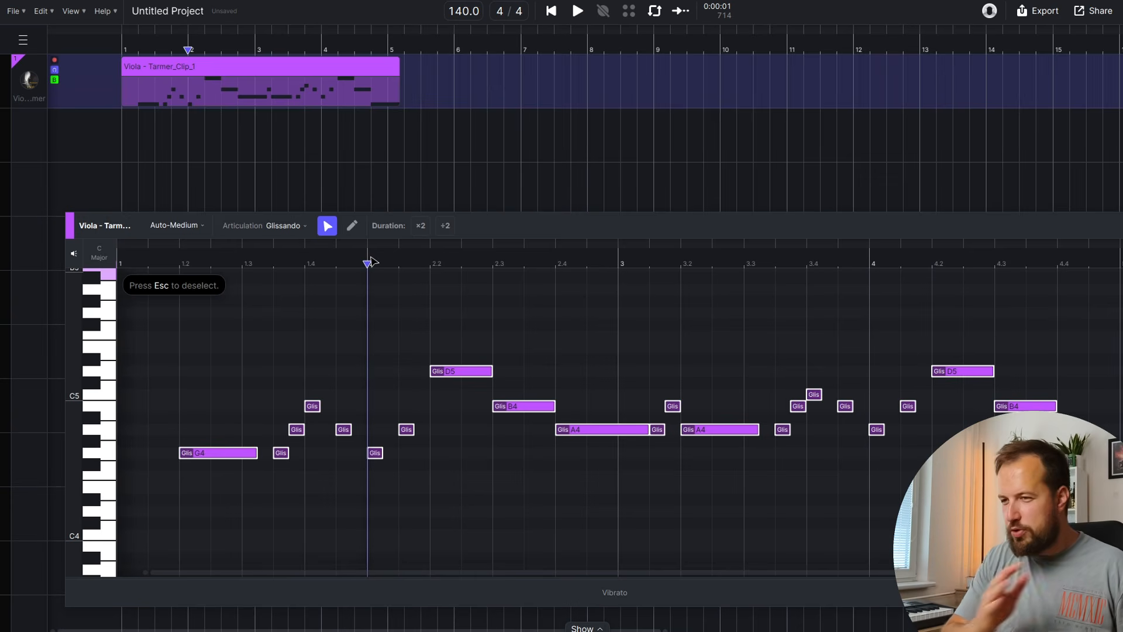
pyautogui.click(273, 351)
pyautogui.moveTo(416, 385); pyautogui.dragTo(276, 477)
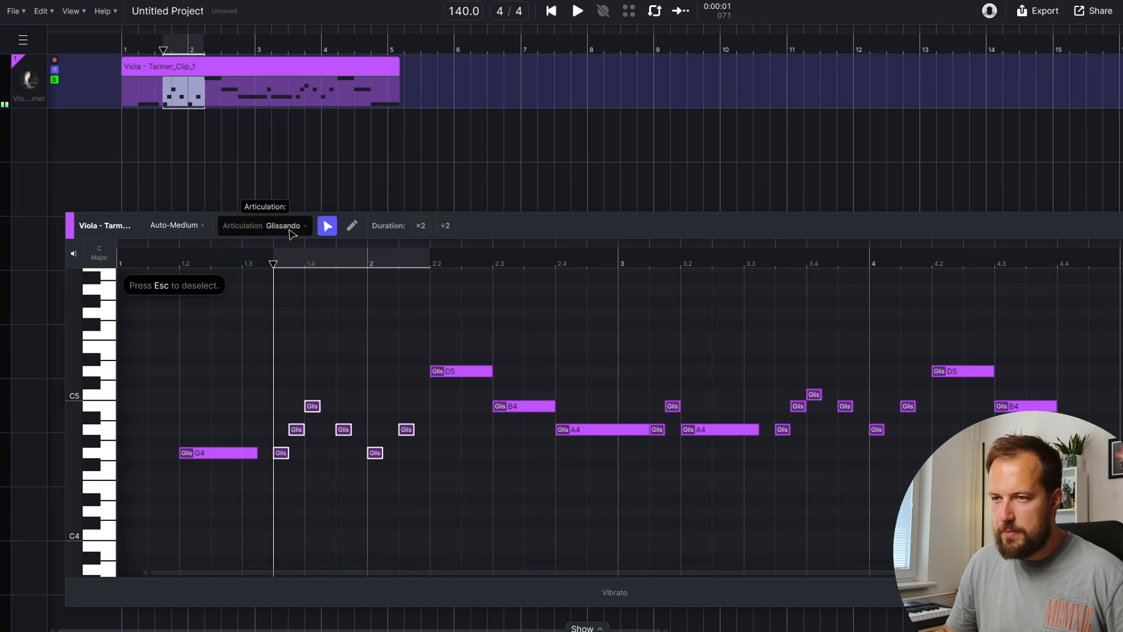
pyautogui.click(292, 225)
pyautogui.click(308, 353)
# Make the short notes around bars 3.3–4.1 pizzicato and play back the reworked viola part
pyautogui.moveTo(915, 371); pyautogui.dragTo(782, 466)
pyautogui.click(286, 225)
pyautogui.click(293, 339)
pyautogui.press('Escape')
pyautogui.click(576, 11)
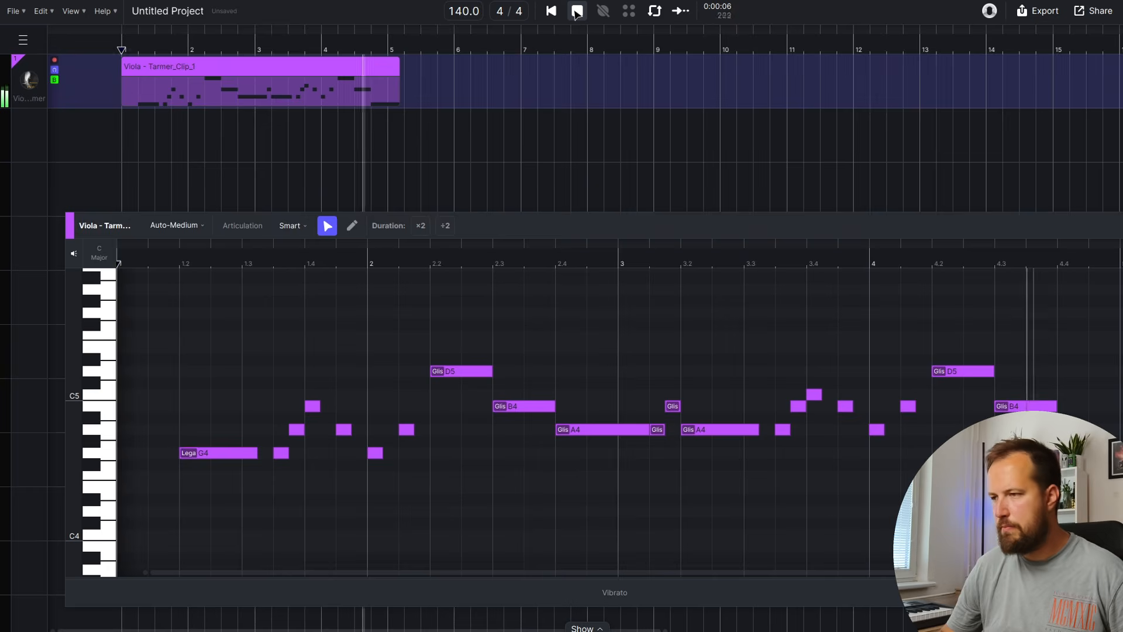
pyautogui.click(576, 12)
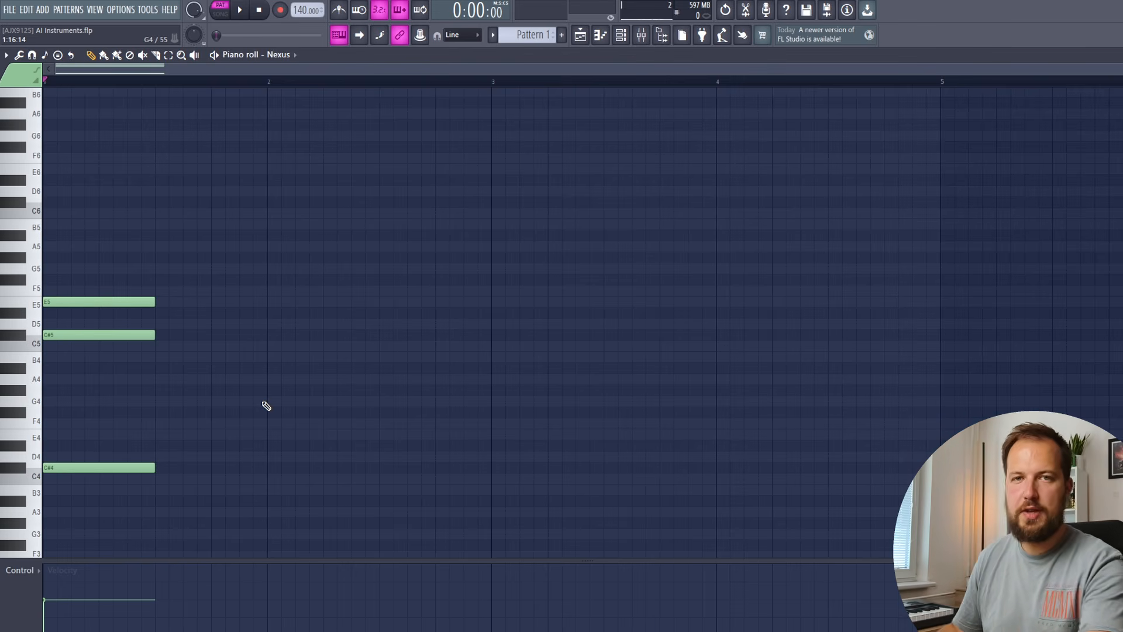
# Add two notes to the Nexus chord and select the bar 2 chord notes while auditioning
pyautogui.press('space')
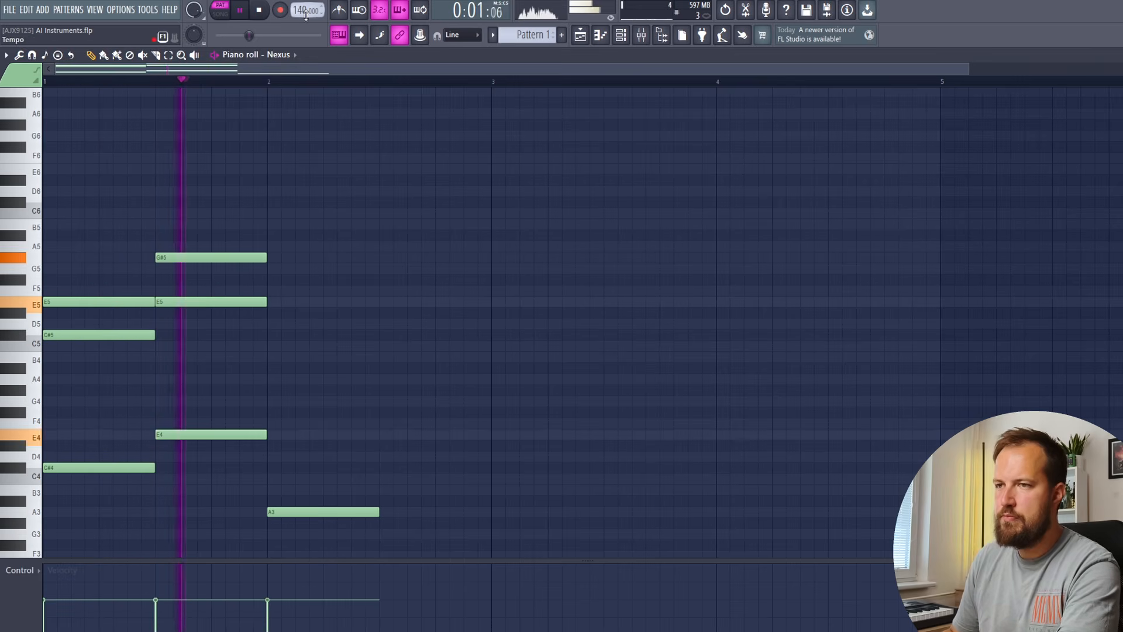
pyautogui.click(285, 335)
pyautogui.click(285, 376)
pyautogui.moveTo(441, 293); pyautogui.dragTo(364, 521)
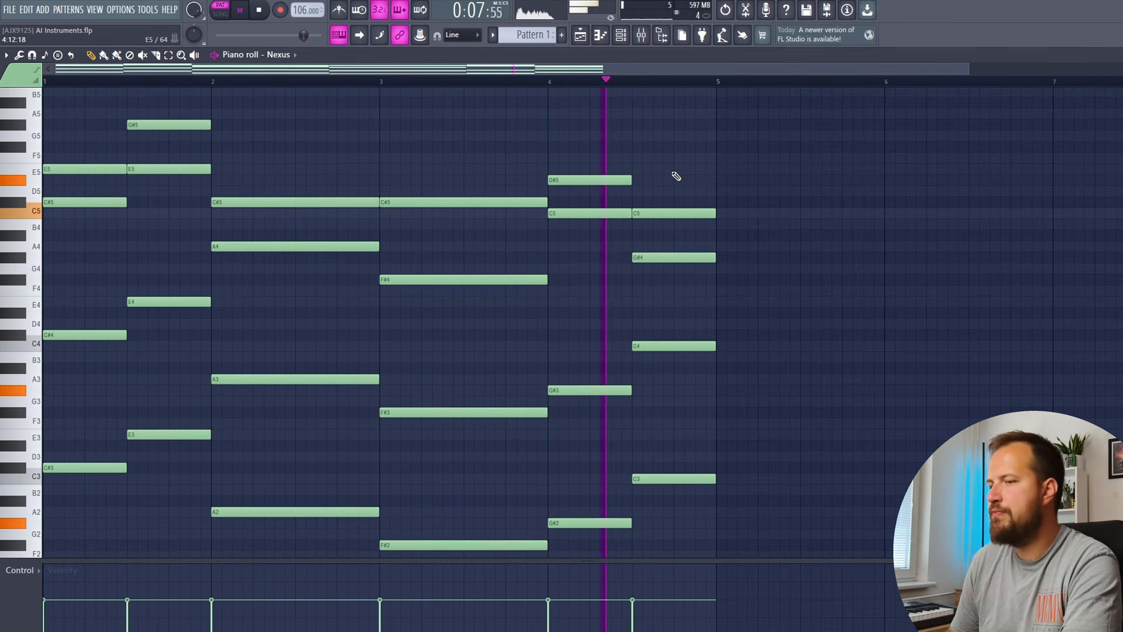
pyautogui.scroll(5, 313, 226)
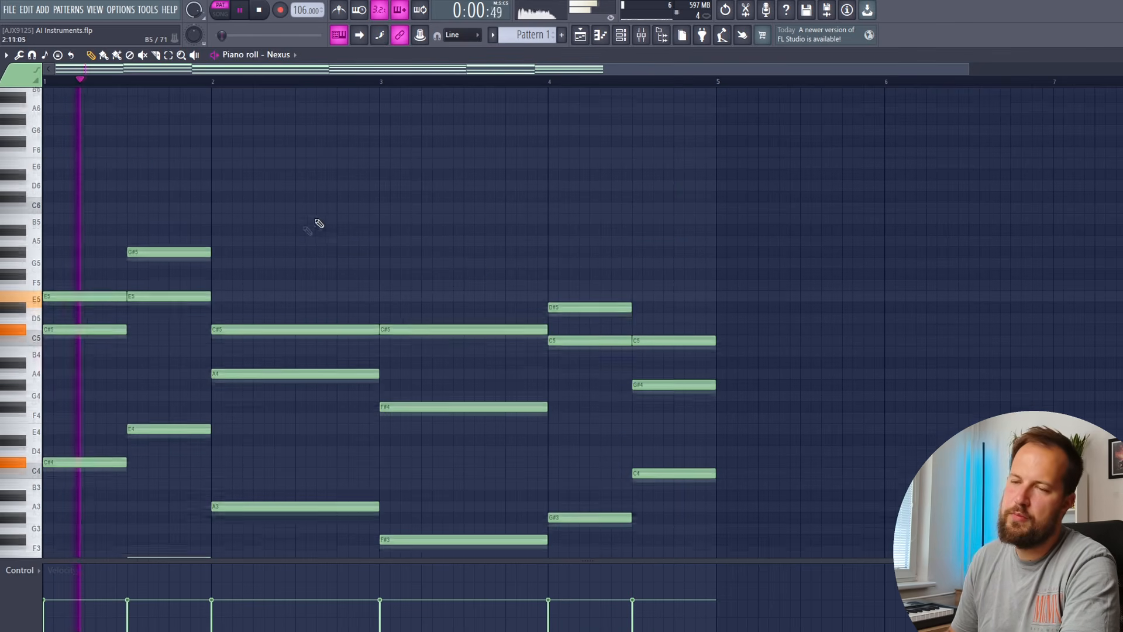
pyautogui.scroll(-4, 306, 231)
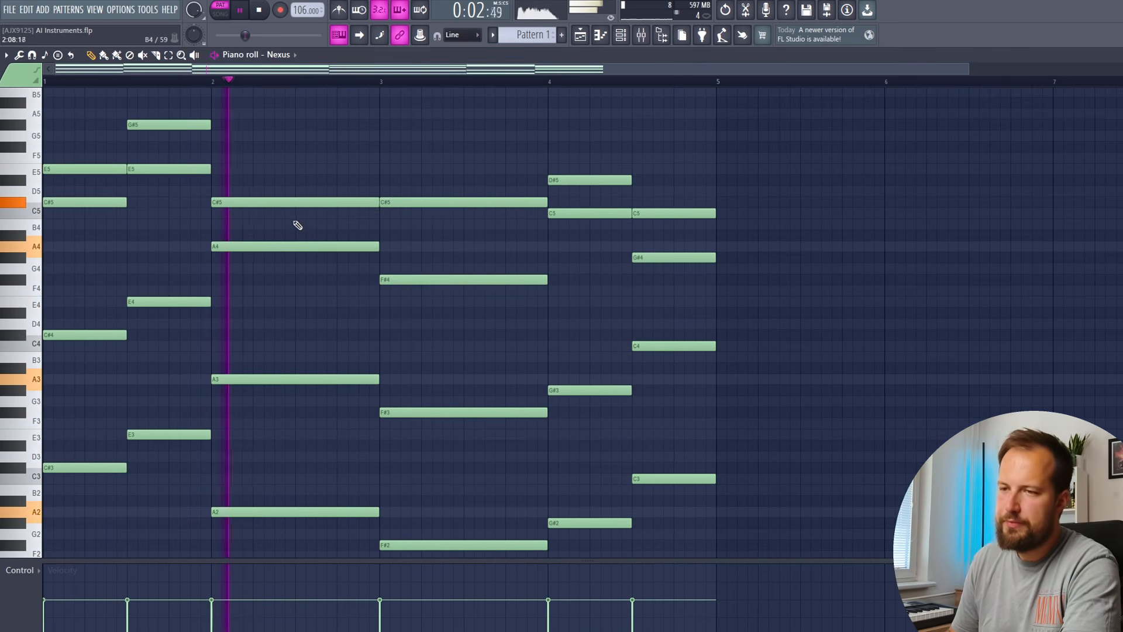
pyautogui.press('space')
pyautogui.scroll(4, 307, 223)
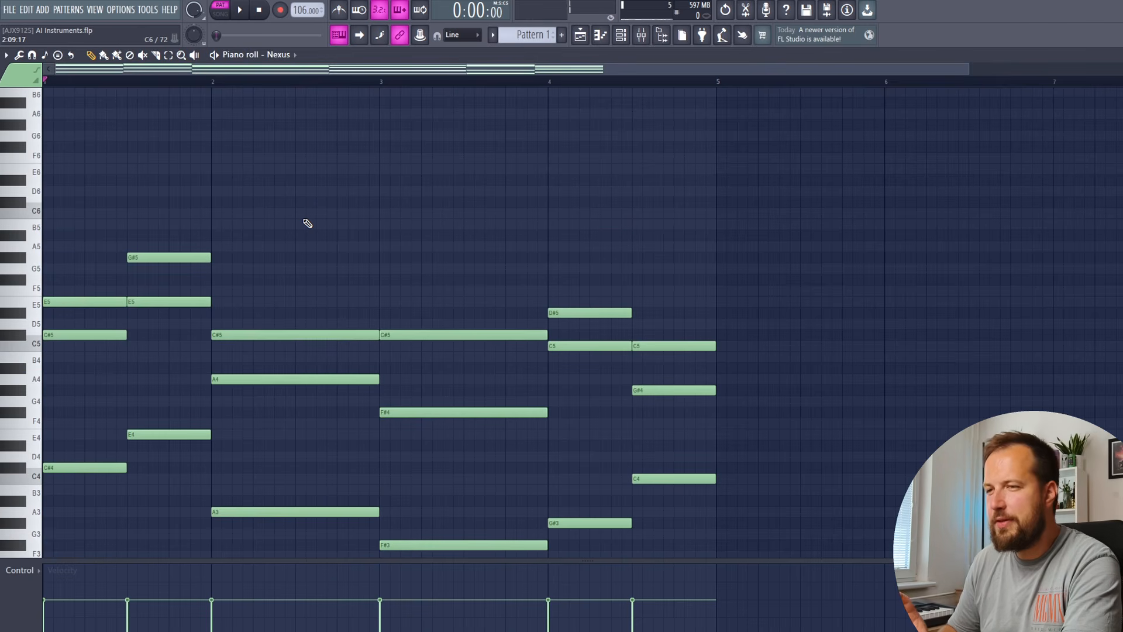
pyautogui.scroll(2, 173, 208)
# Duplicate the high C#7 note twice to the right
pyautogui.press('space')
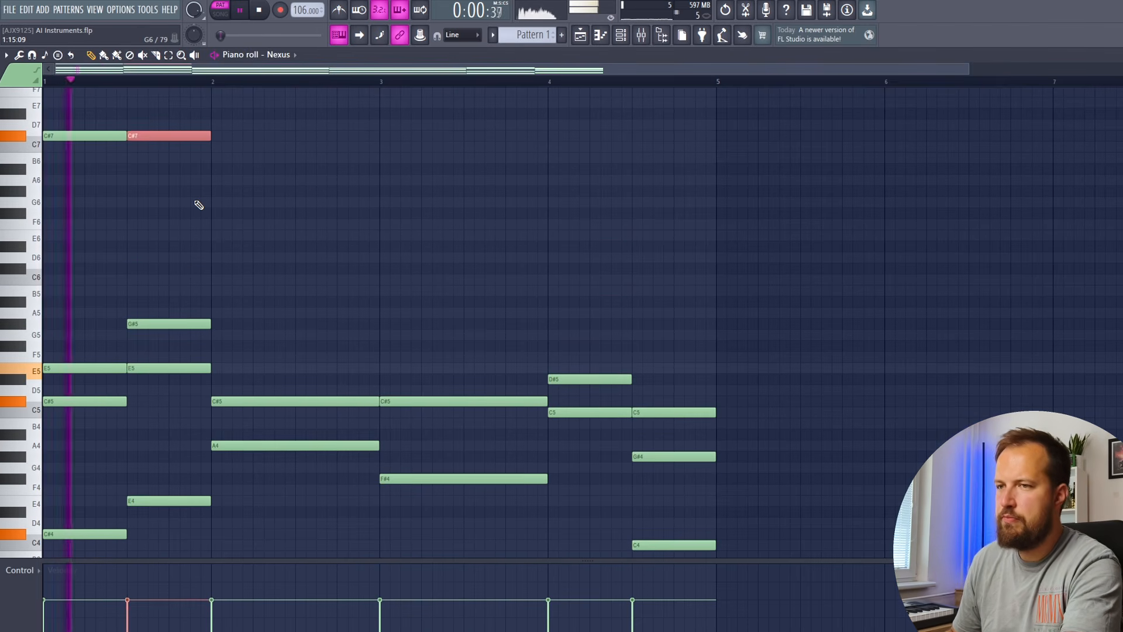
pyautogui.hotkey('ctrl', 'b')
pyautogui.hotkey('ctrl', 'b')
pyautogui.hotkey('ctrl', 'b')
pyautogui.hotkey('ctrl', 'b')
pyautogui.hotkey('ctrl', 'b')
pyautogui.hotkey('ctrl', 'b')
pyautogui.keyDown('ctrl'); pyautogui.click(505, 193); pyautogui.keyUp('ctrl')
pyautogui.scroll(2, 495, 202)
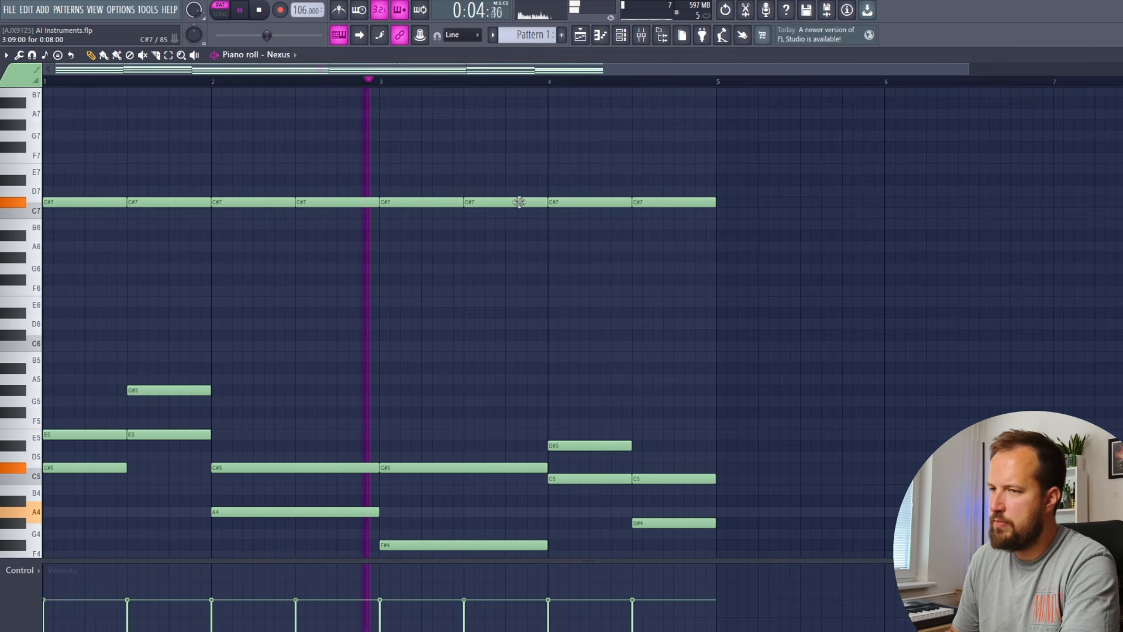
# Lower the two bar 4 C#7 notes to C7 and replay the pattern
pyautogui.moveTo(579, 202); pyautogui.dragTo(579, 214)
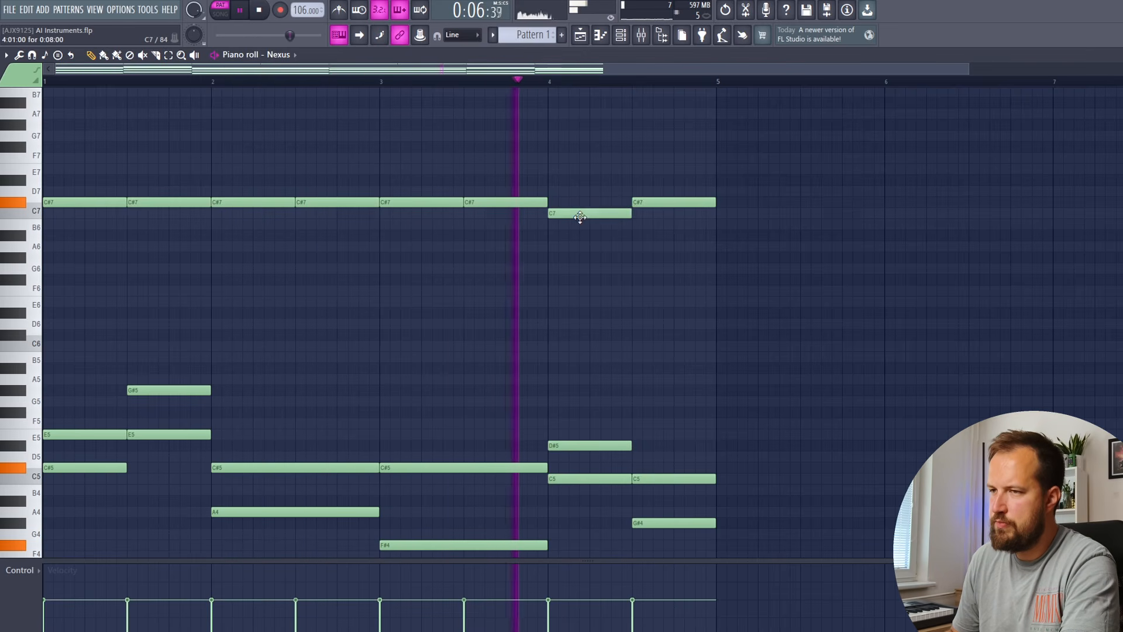
pyautogui.moveTo(666, 214); pyautogui.dragTo(657, 219)
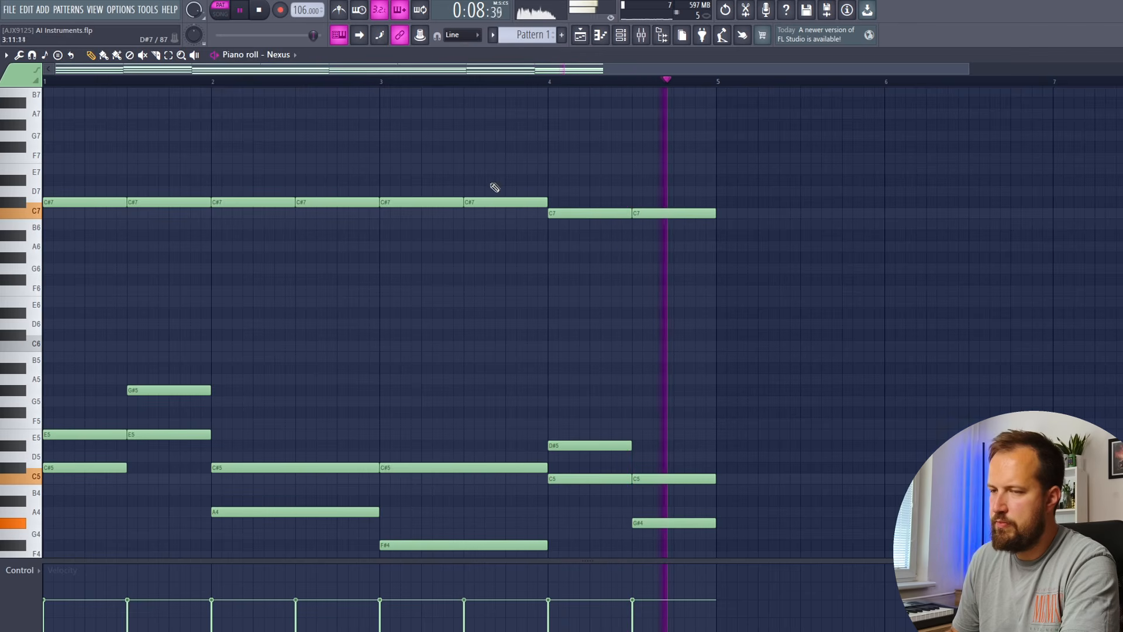
pyautogui.press('space')
pyautogui.scroll(-1, 243, 289)
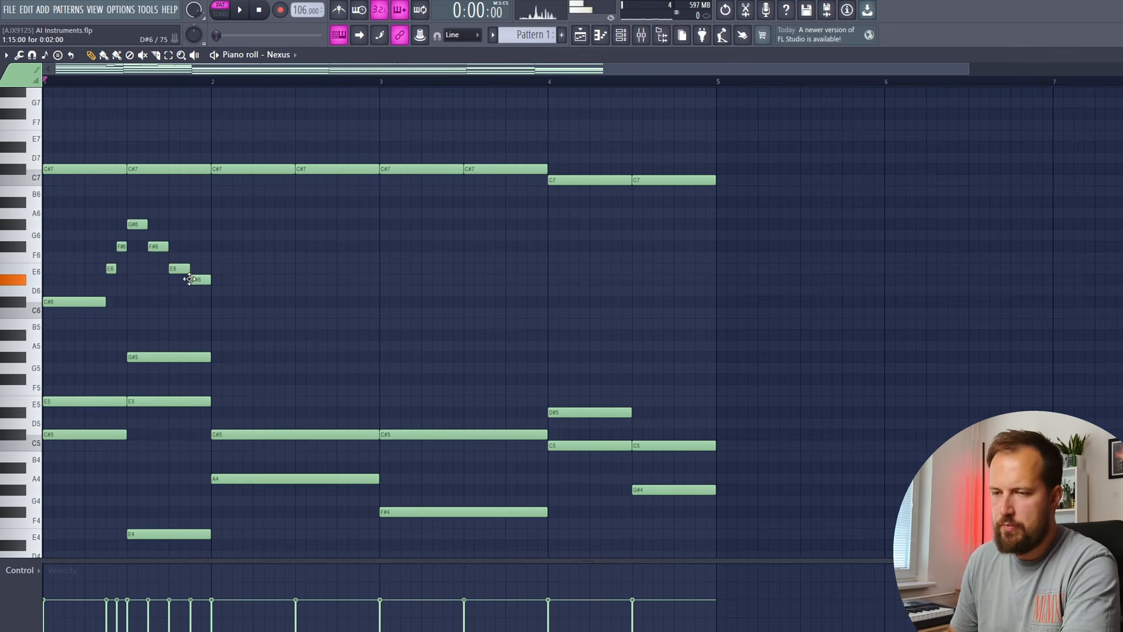
pyautogui.press('space')
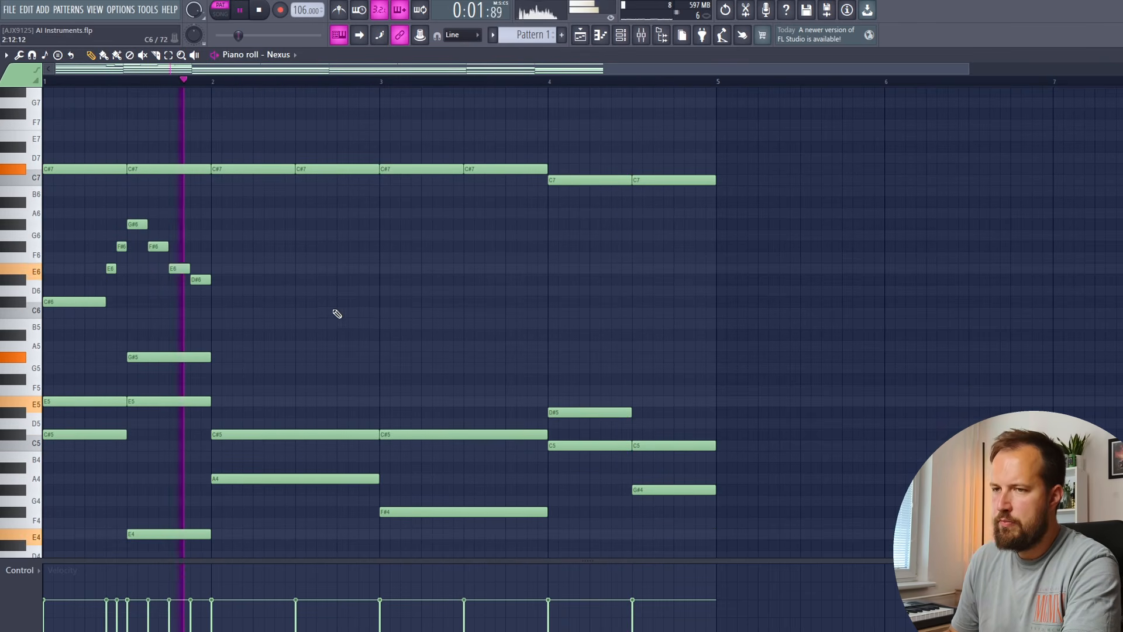
pyautogui.press('space')
pyautogui.press('space')
# Repeat the bar 1 melody run into bars 2 and 3 with Ctrl+B
pyautogui.moveTo(270, 212); pyautogui.dragTo(48, 319)
pyautogui.hotkey('ctrl', 'b')
pyautogui.keyDown('ctrl'); pyautogui.click(458, 337); pyautogui.keyUp('ctrl')
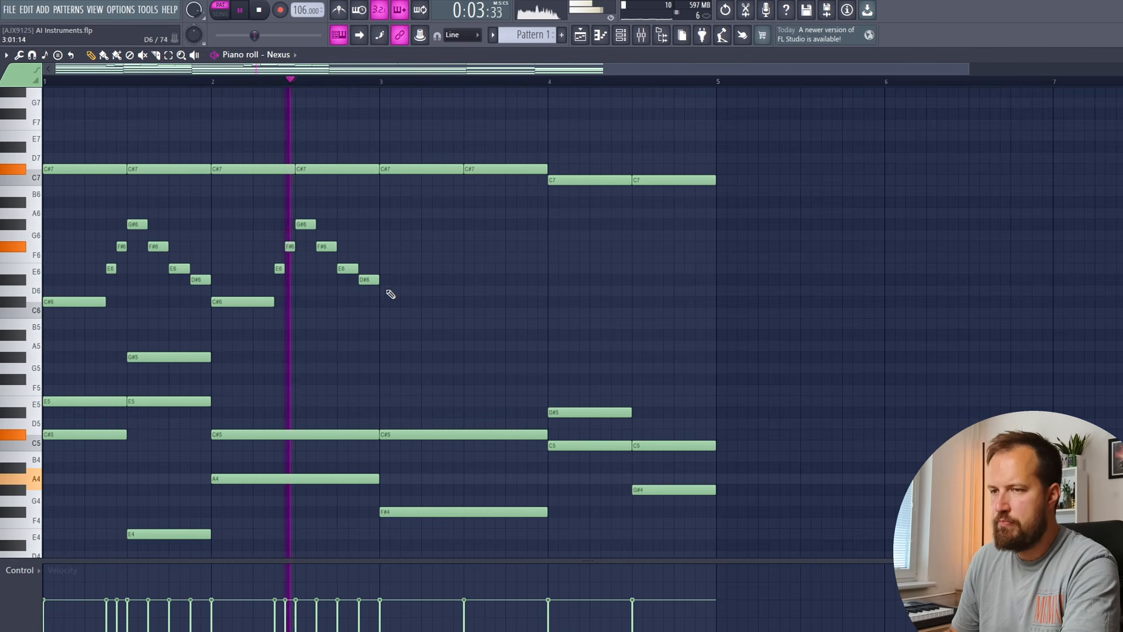
pyautogui.moveTo(411, 201); pyautogui.dragTo(243, 321)
pyautogui.hotkey('ctrl', 'b')
pyautogui.keyDown('ctrl'); pyautogui.click(556, 326); pyautogui.keyUp('ctrl')
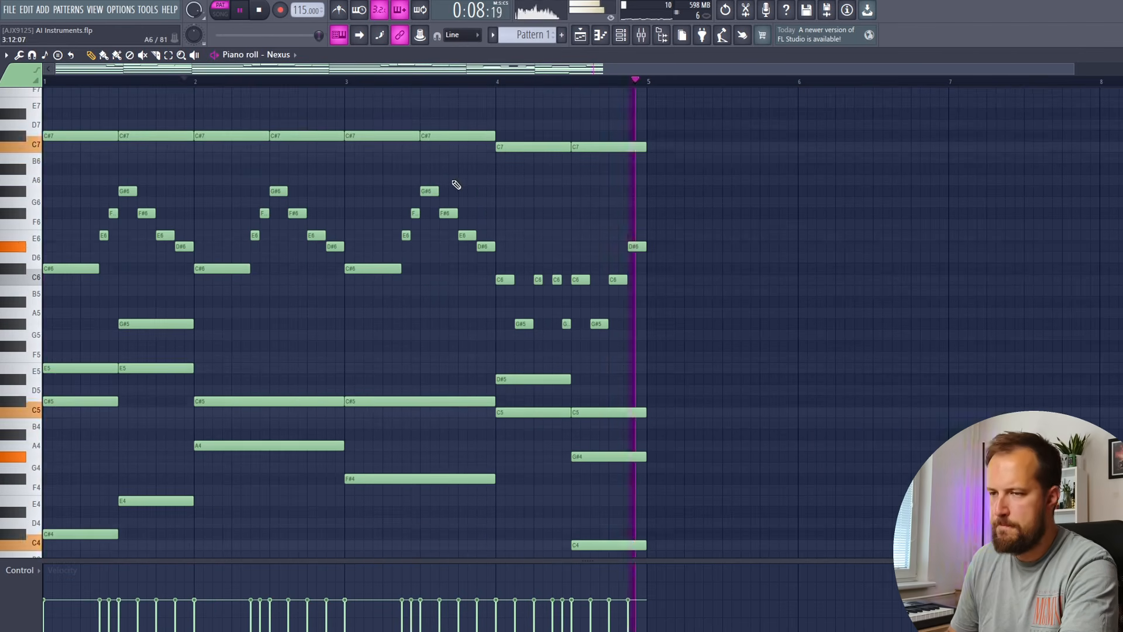
pyautogui.scroll(-3, 445, 179)
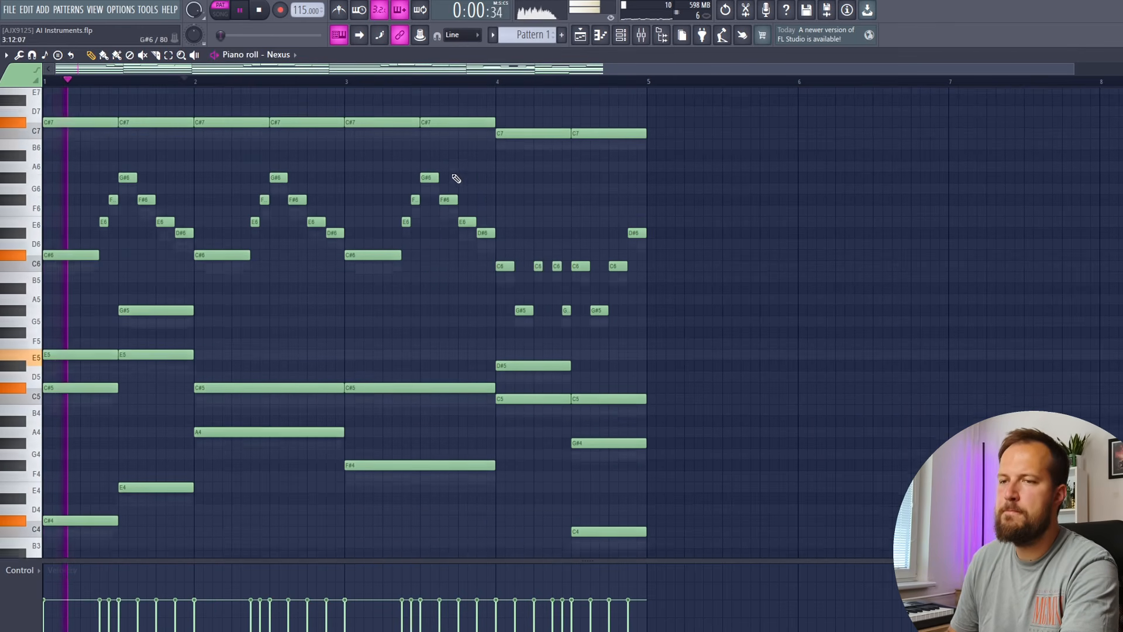
pyautogui.scroll(2, 225, 283)
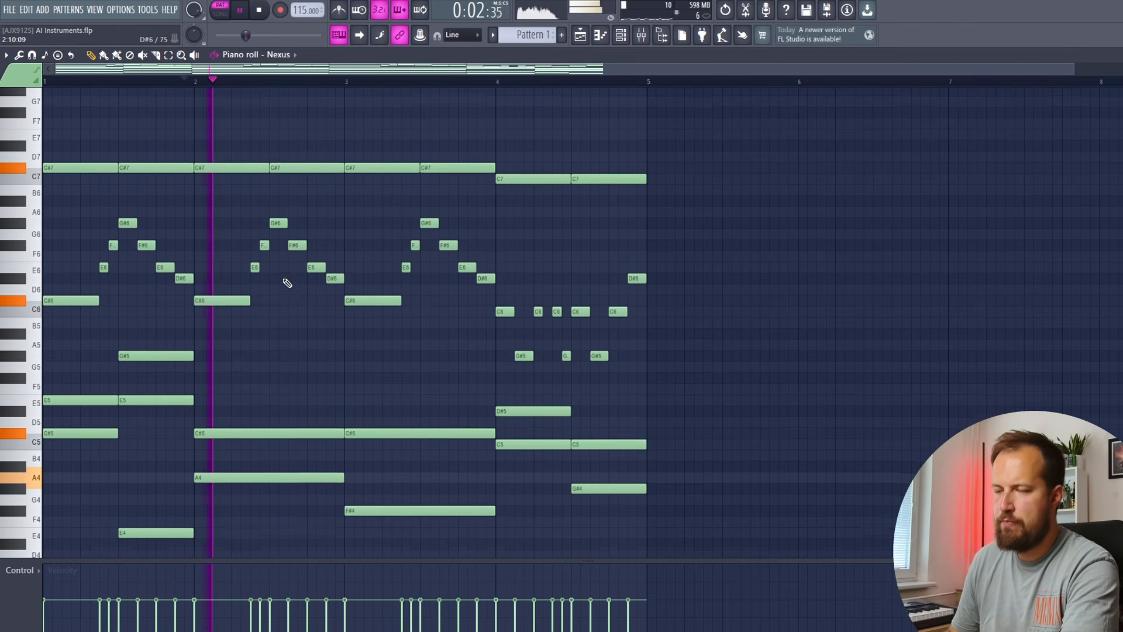
pyautogui.scroll(-2, 257, 275)
pyautogui.scroll(-2, 205, 271)
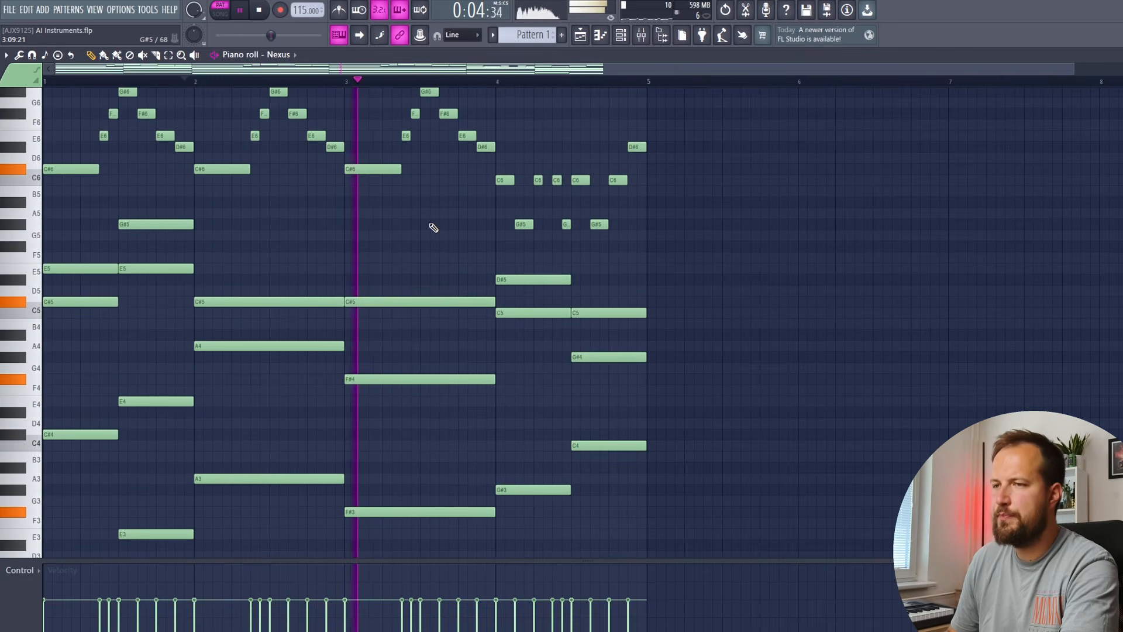
pyautogui.scroll(1, 423, 233)
pyautogui.scroll(-2, 437, 227)
pyautogui.scroll(4, 468, 227)
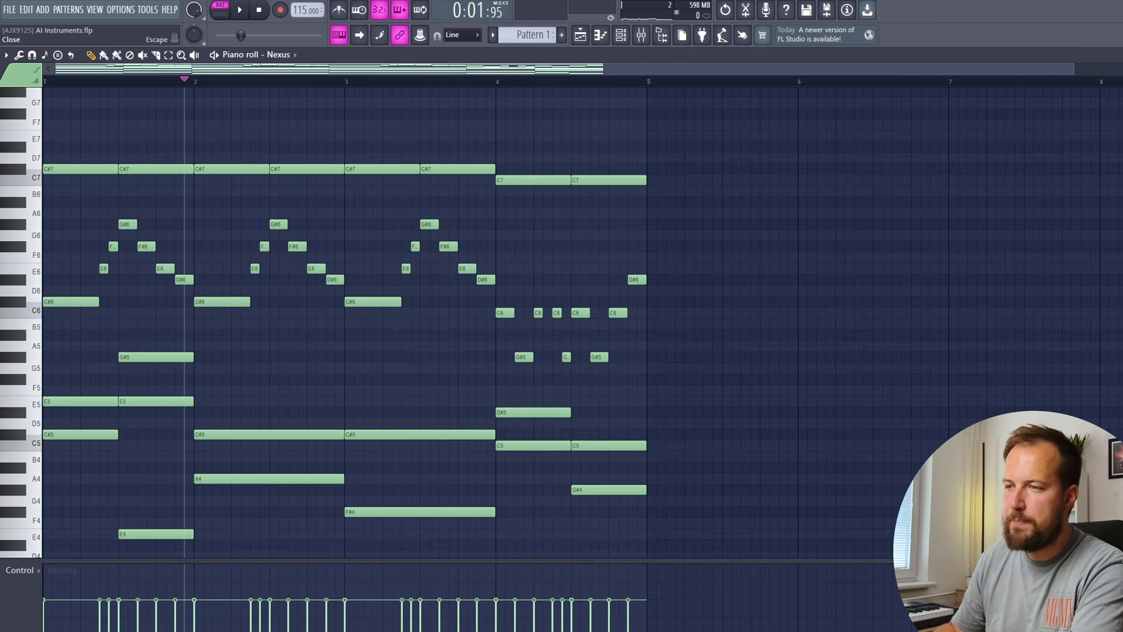
# Bring the Nexus part into ACE Studio and open the Nexus 1 clip's notes
pyautogui.press('Escape')
pyautogui.click(156, 121)
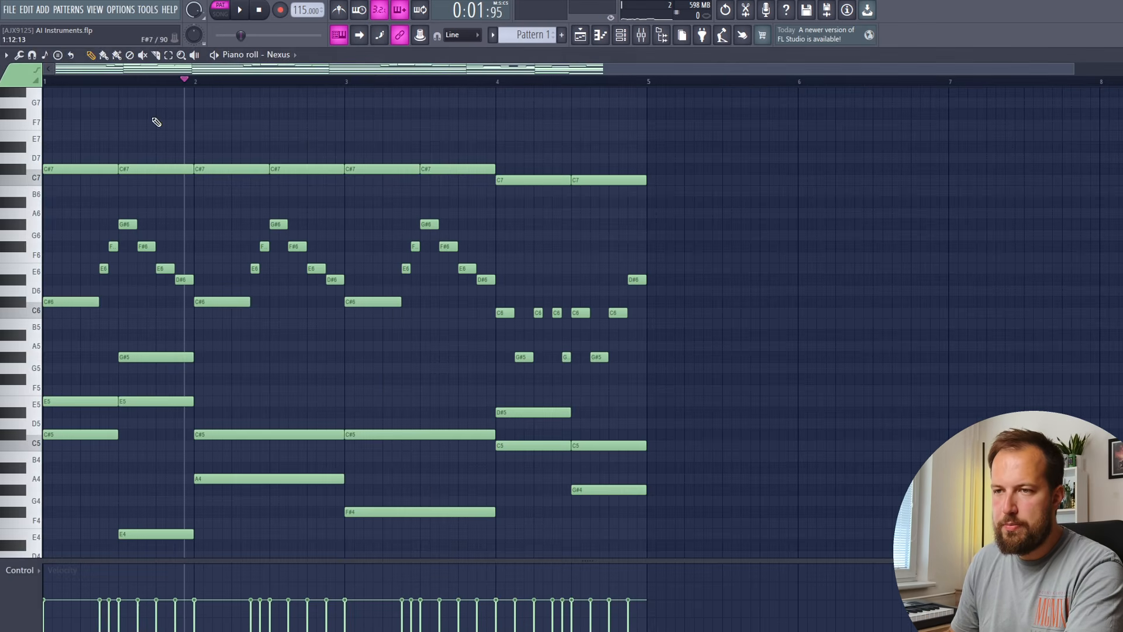
pyautogui.click(8, 57)
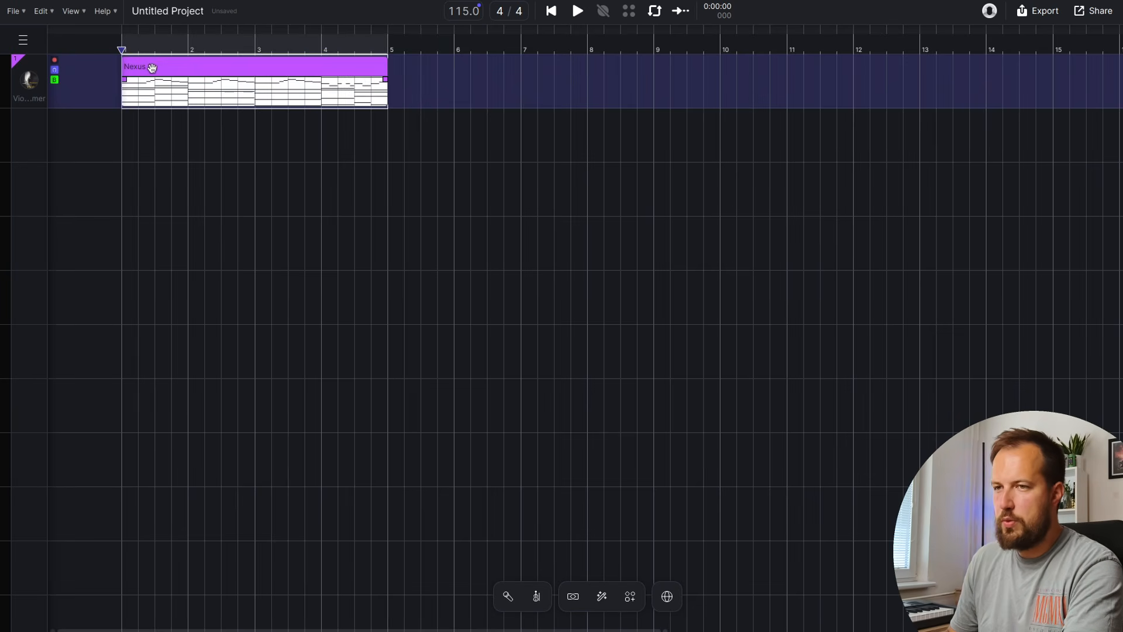
pyautogui.doubleClick(152, 68)
# Copy the lower accompaniment notes into a new MIDI clip on track 2
pyautogui.scroll(2, 357, 363)
pyautogui.moveTo(1118, 243); pyautogui.dragTo(238, 461)
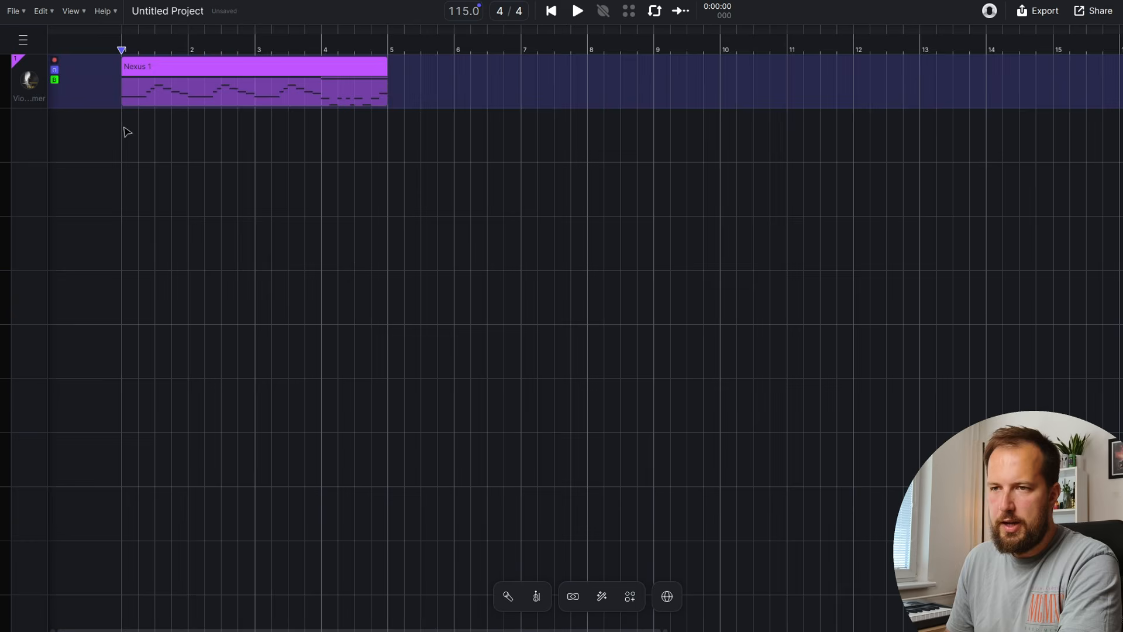
pyautogui.moveTo(125, 130); pyautogui.dragTo(343, 149)
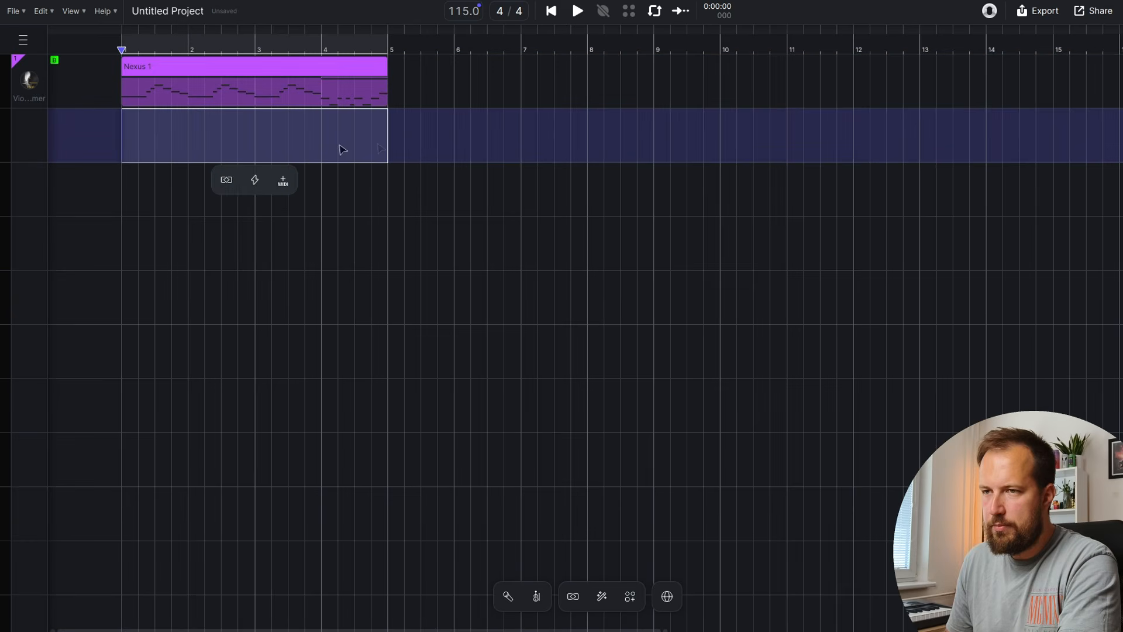
pyautogui.click(283, 181)
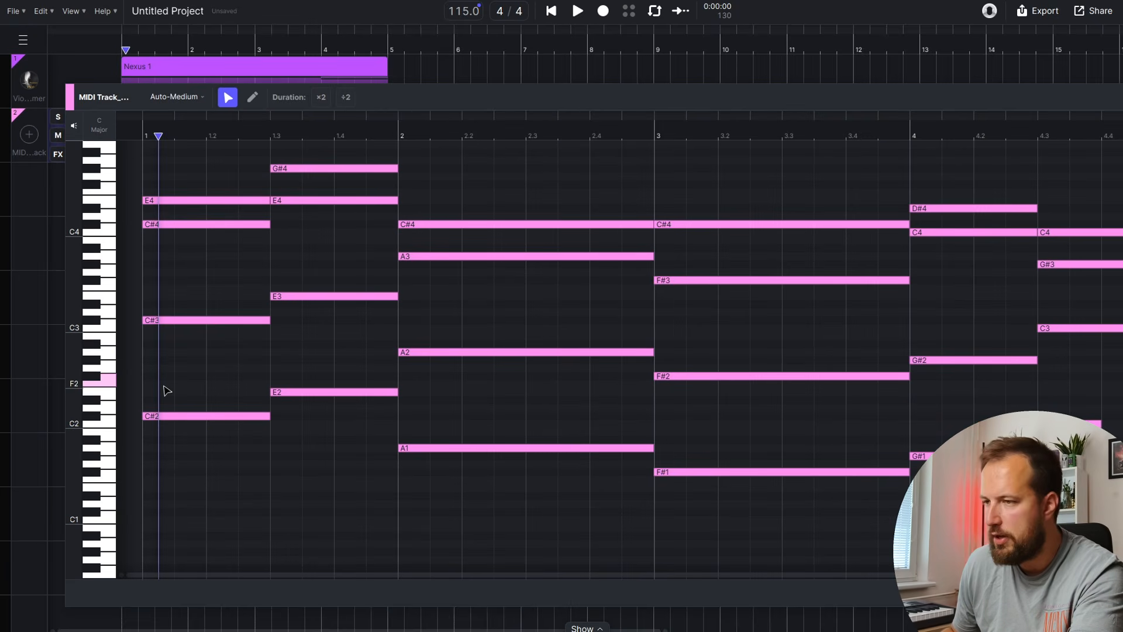
# Move the bass notes E2, C#2, A1, F#1, G#1 into a new MIDI clip on track 3
pyautogui.moveTo(167, 390); pyautogui.dragTo(936, 529)
pyautogui.hotkey('ctrl', 'x')
pyautogui.rightClick(318, 203)
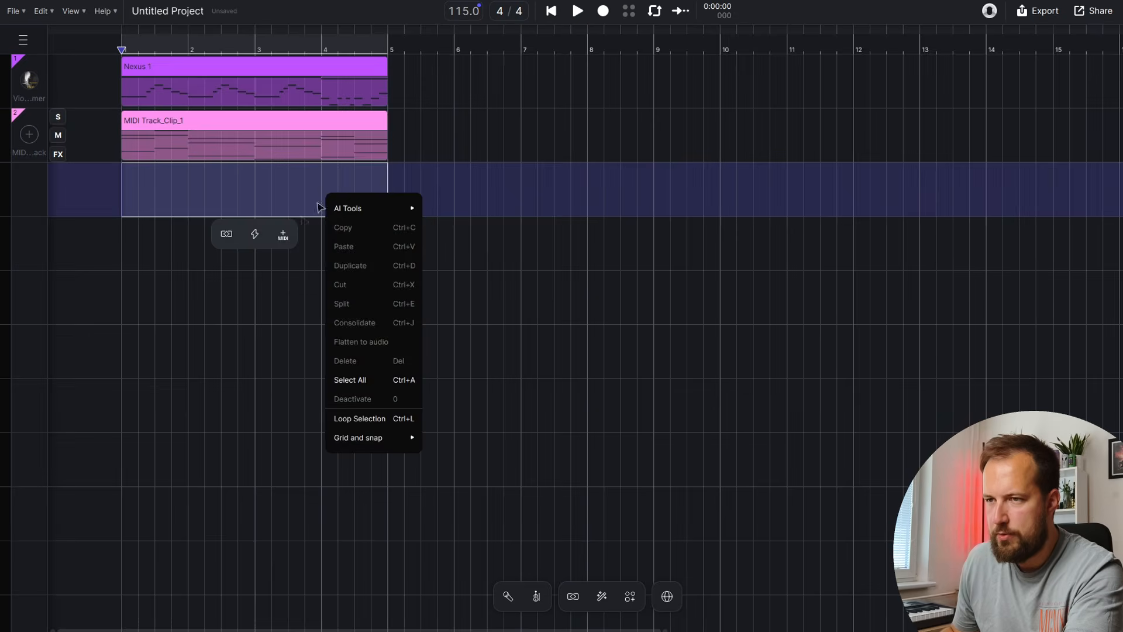
pyautogui.click(282, 235)
pyautogui.doubleClick(260, 170)
pyautogui.hotkey('ctrl', 'v')
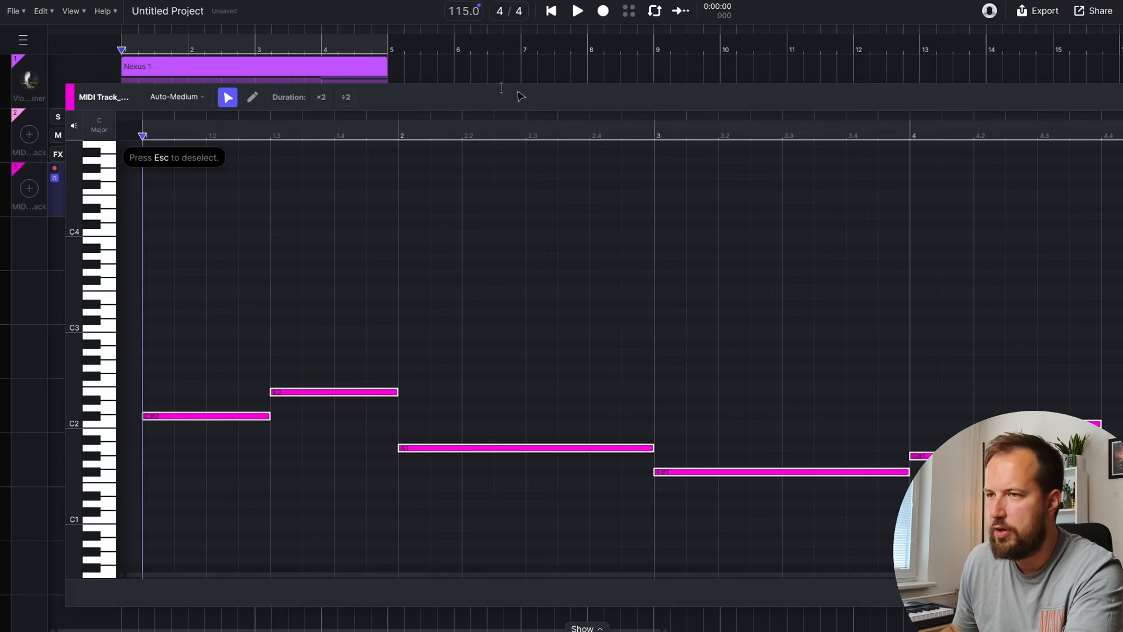
pyautogui.click(480, 76)
pyautogui.moveTo(180, 282); pyautogui.dragTo(1076, 471)
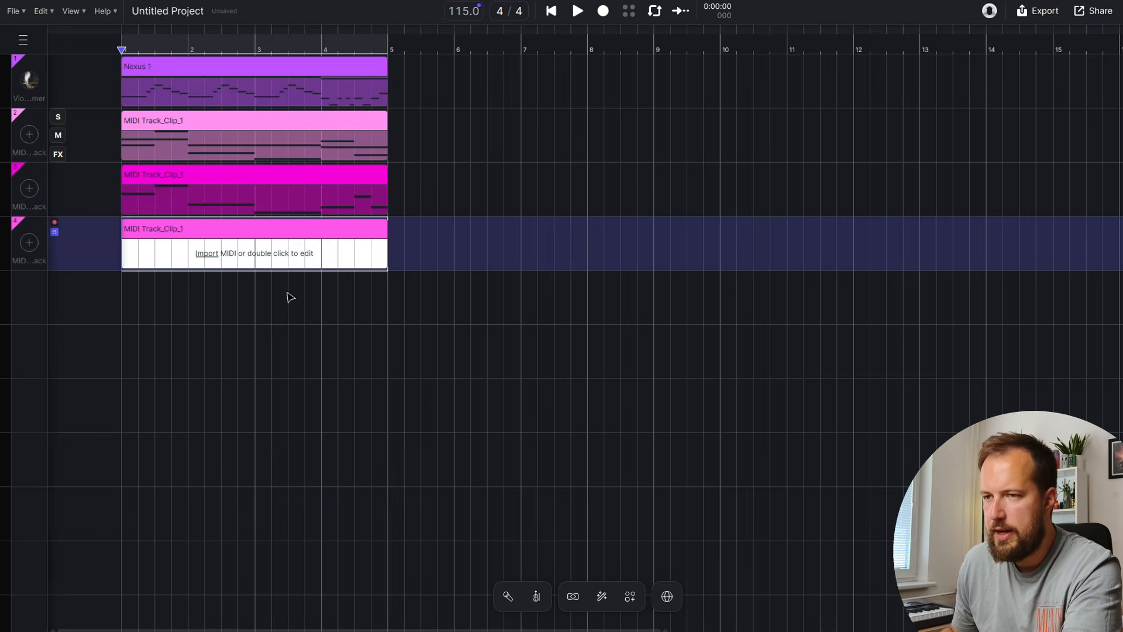
# Fill the fourth clip with notes and generate a Basses (4) AI instrument from track 3
pyautogui.doubleClick(262, 231)
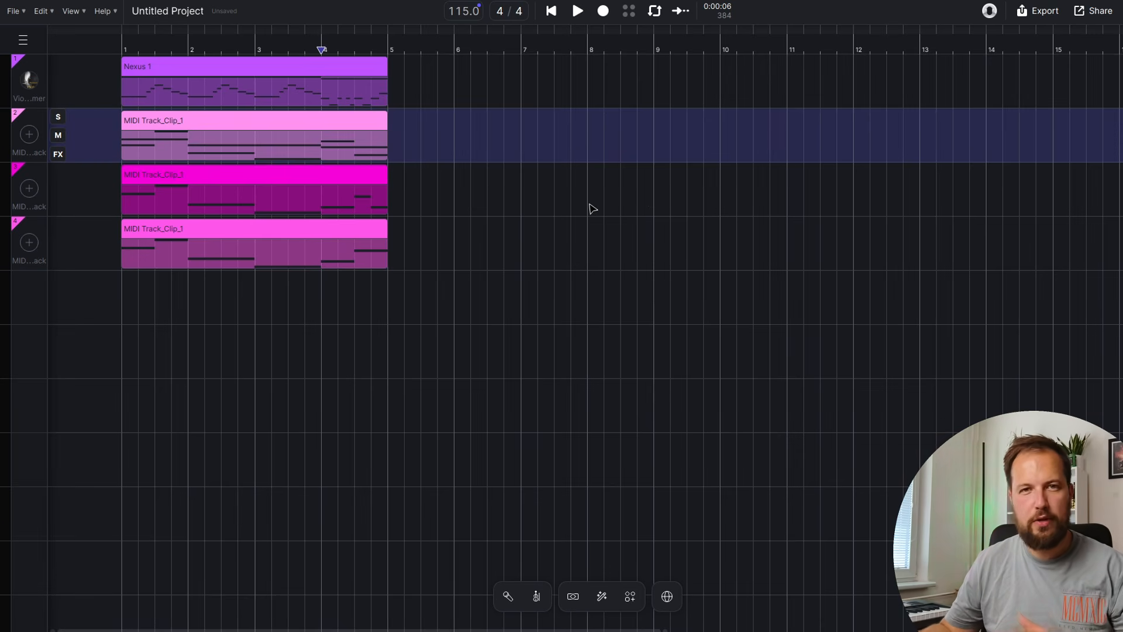
pyautogui.click(31, 193)
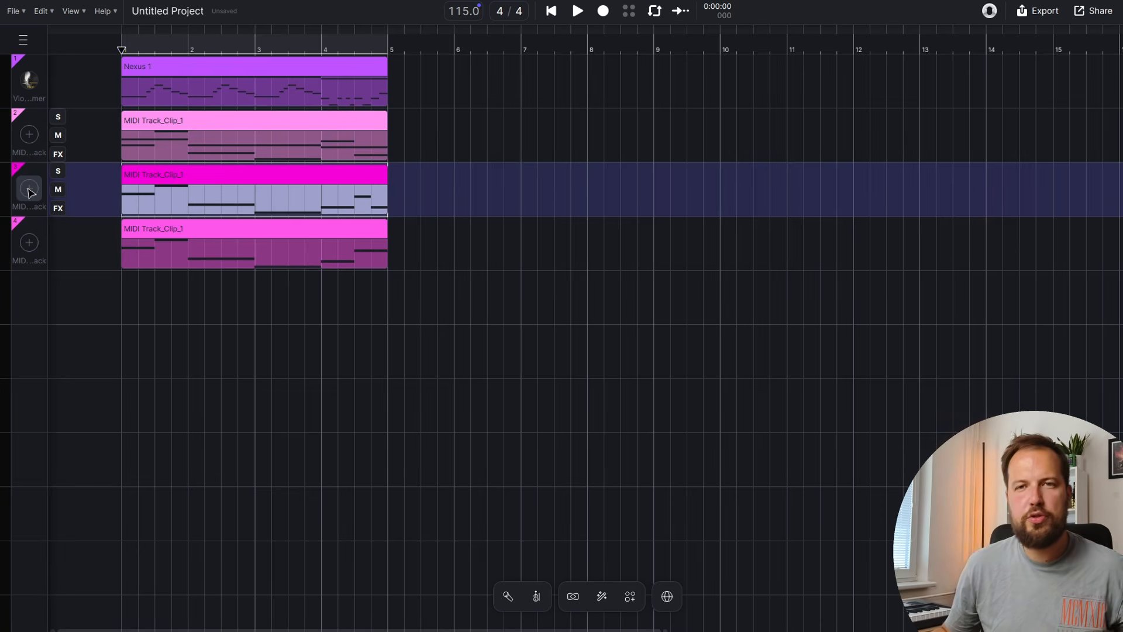
pyautogui.click(31, 195)
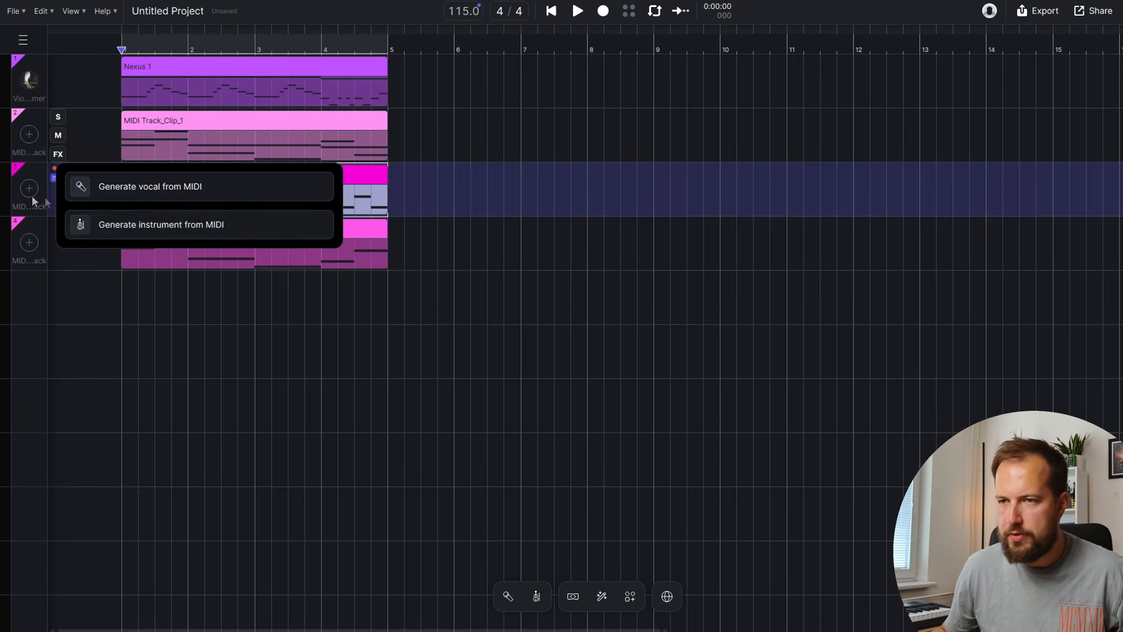
pyautogui.click(144, 220)
pyautogui.scroll(-10, 650, 339)
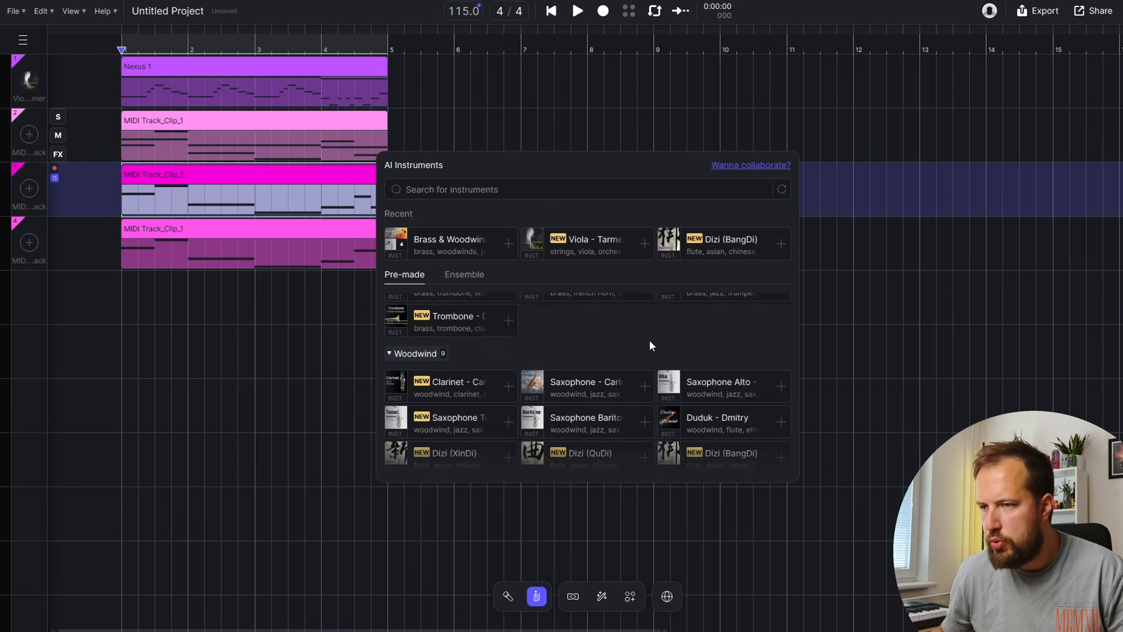
pyautogui.click(589, 368)
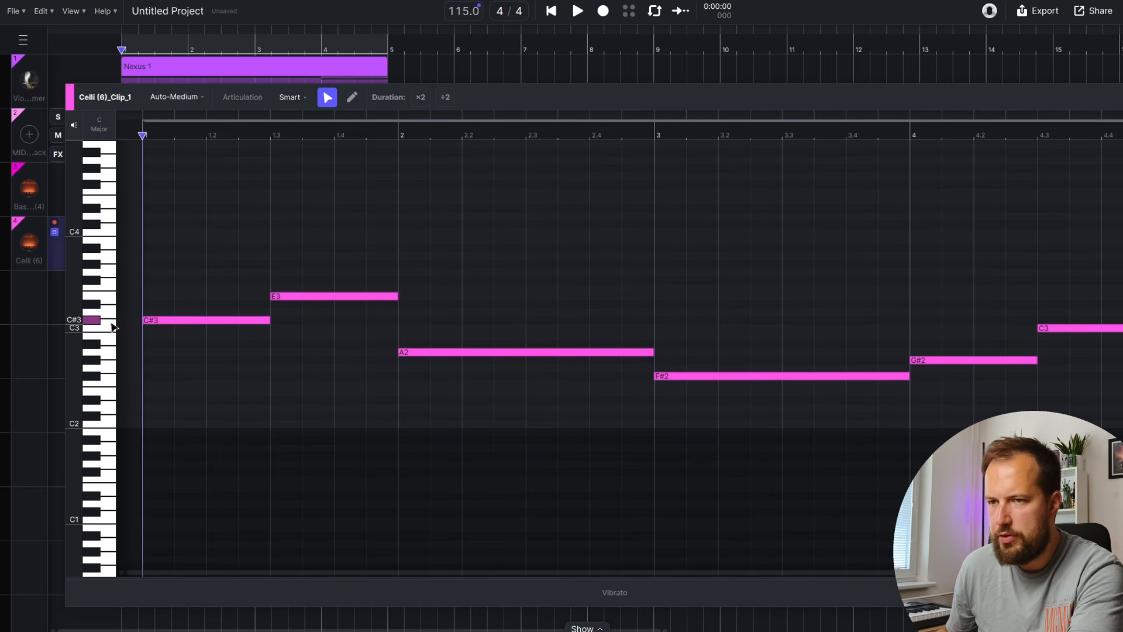
# Generate a Violins 1 (12) AI instrument from track 2's MIDI
pyautogui.click(35, 140)
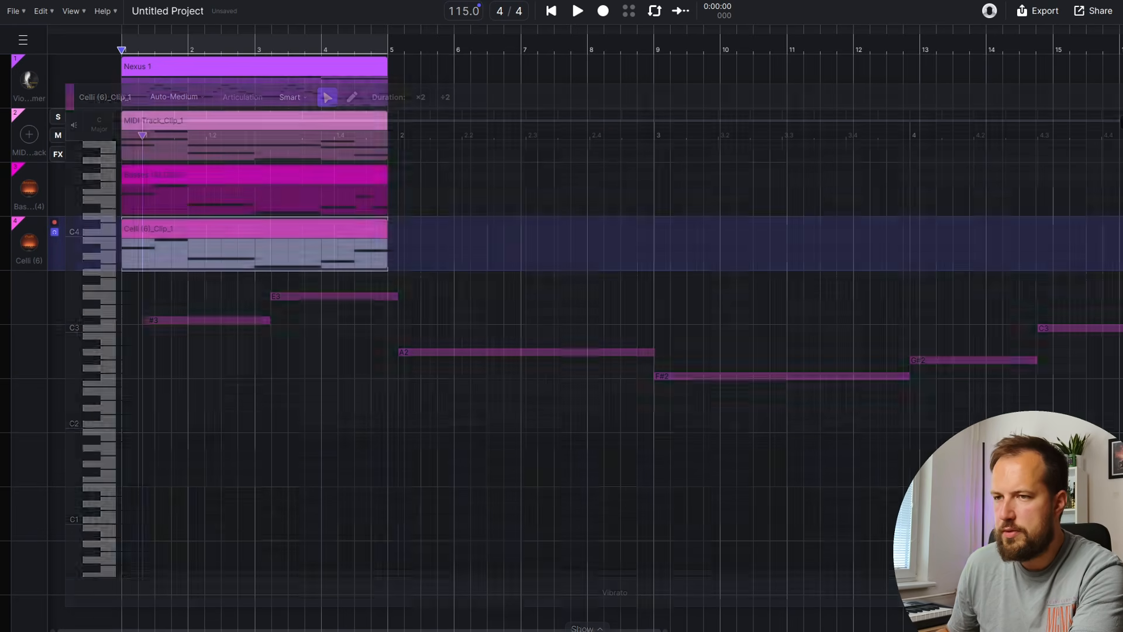
pyautogui.click(29, 135)
pyautogui.click(140, 169)
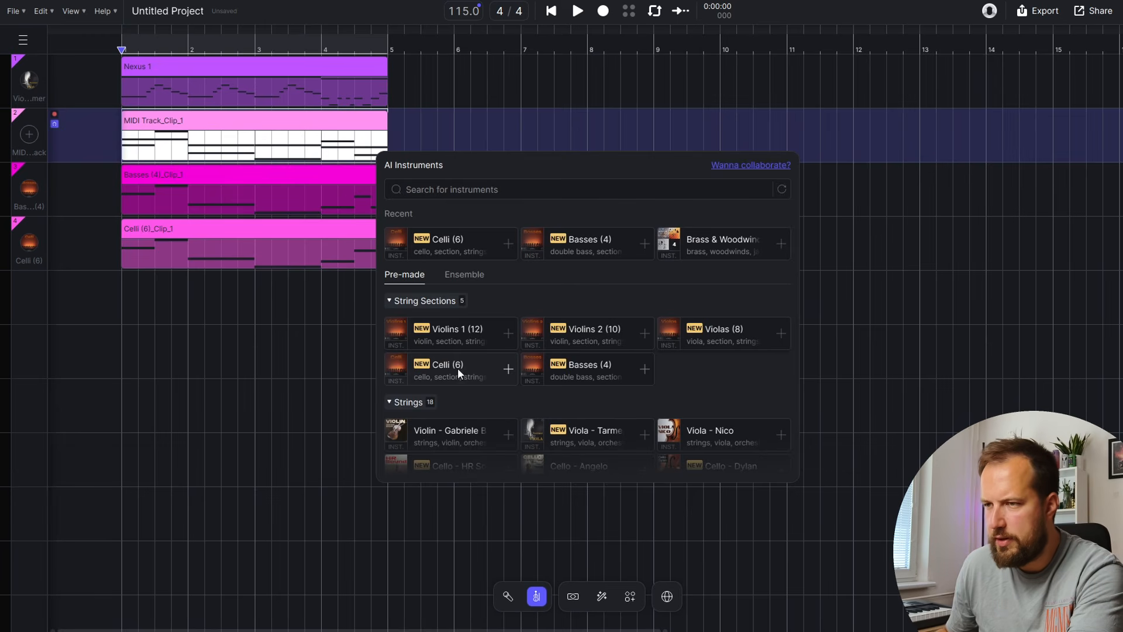
pyautogui.click(459, 331)
pyautogui.click(59, 92)
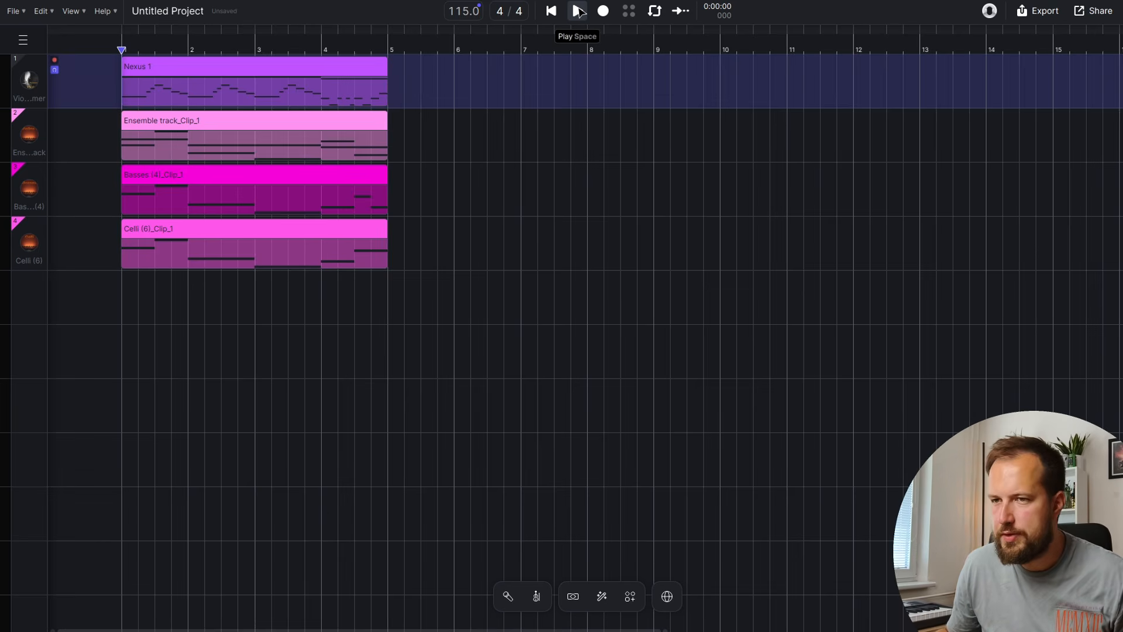
# Extend the Ensemble clip to bar 9 and play the arrangement back to check it
pyautogui.click(385, 113)
pyautogui.moveTo(385, 114); pyautogui.dragTo(466, 122)
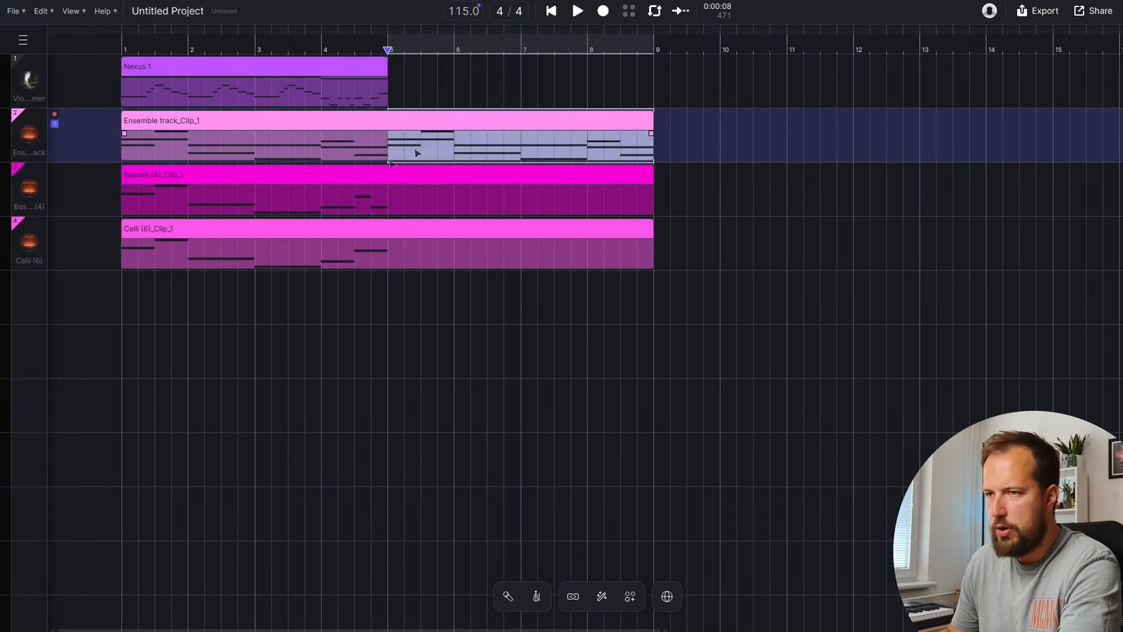
pyautogui.click(371, 169)
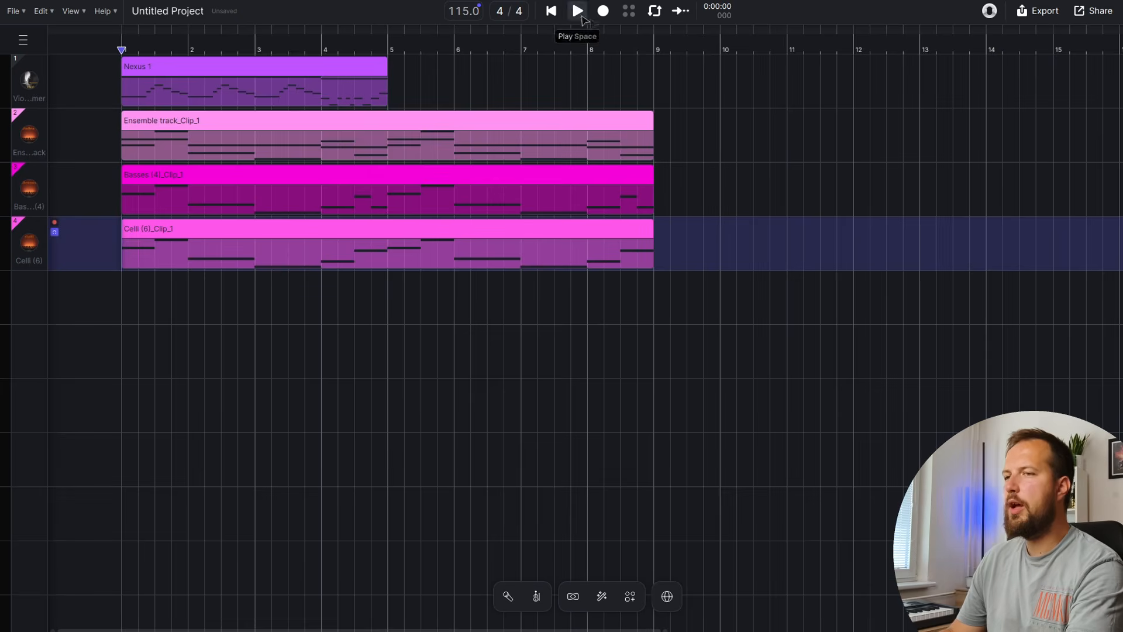
pyautogui.click(575, 11)
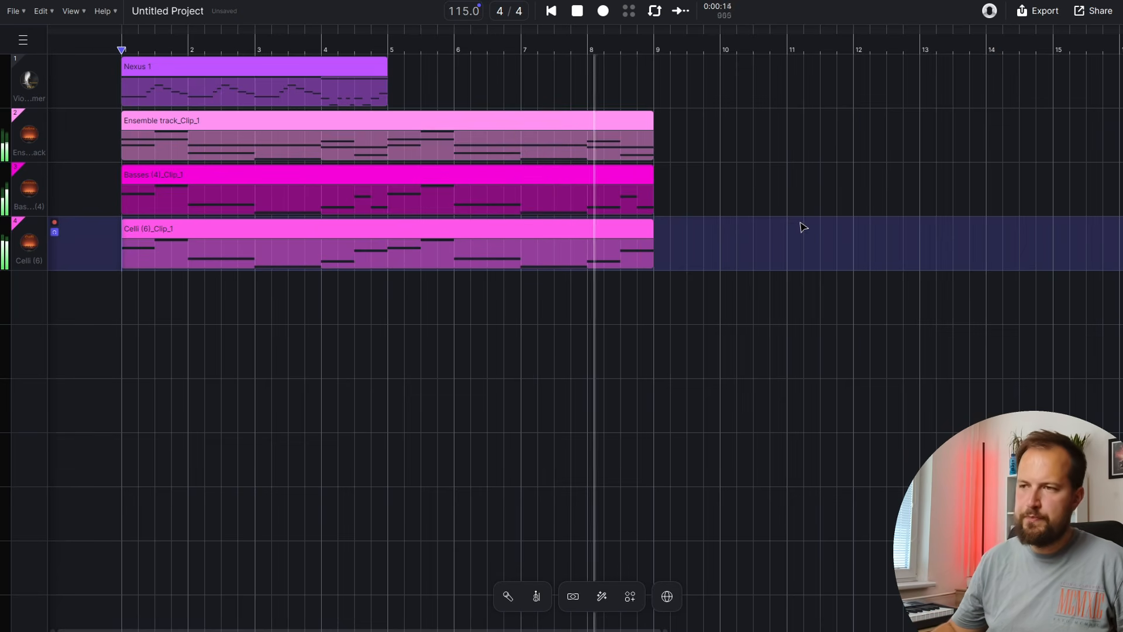
pyautogui.click(578, 11)
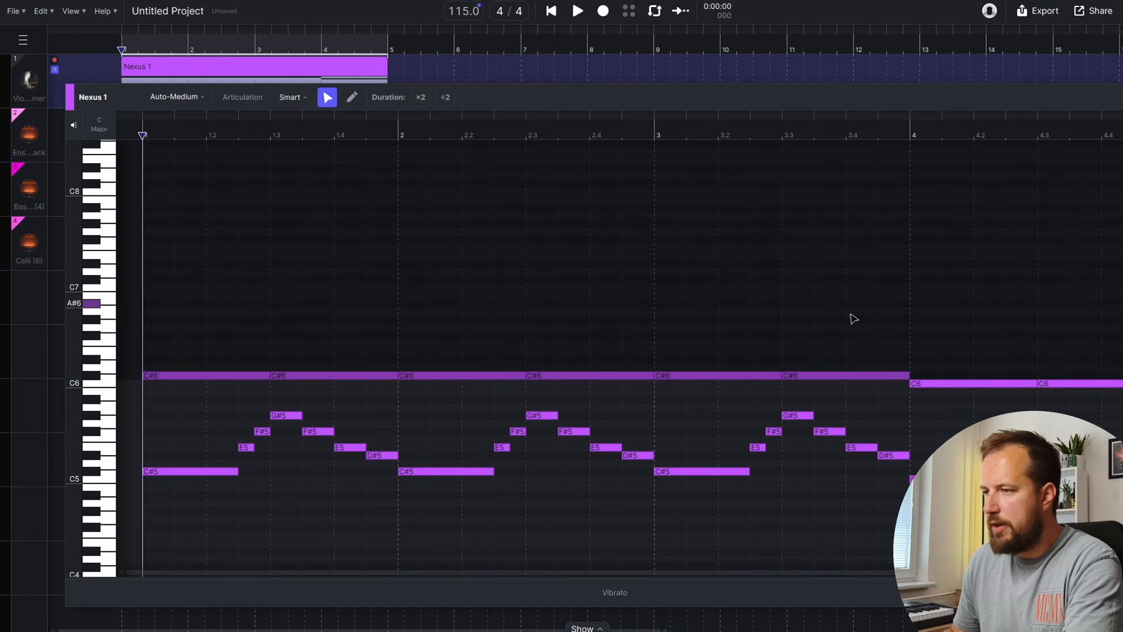
# Close the melody editor and drag Violin - Tarmer from the AI instruments onto the empty fifth lane
pyautogui.moveTo(1120, 289); pyautogui.dragTo(162, 393)
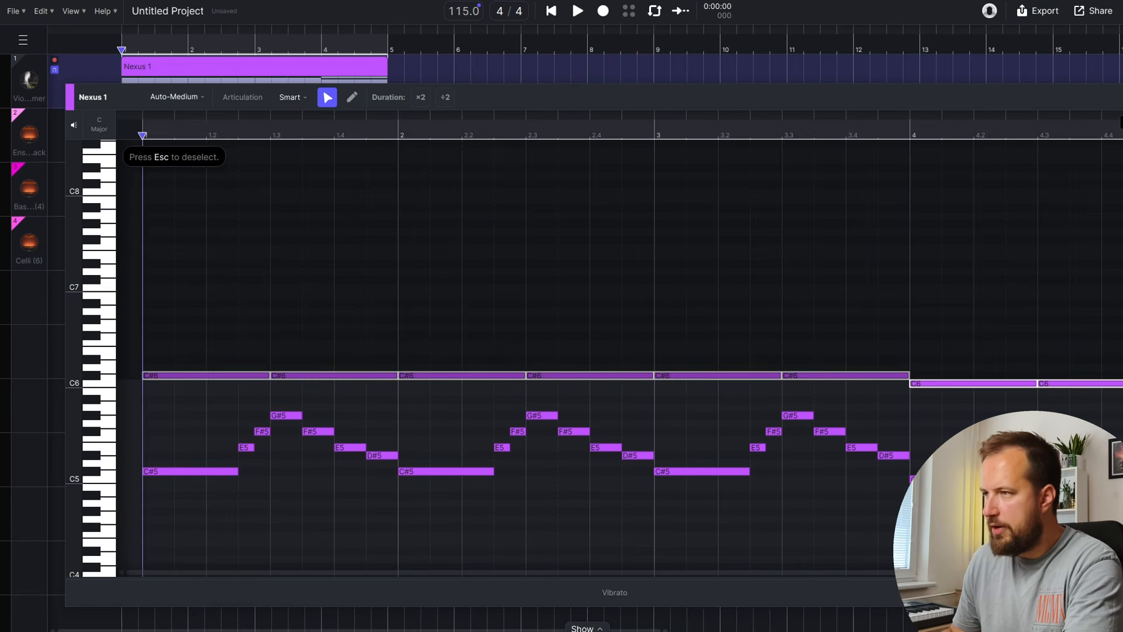
pyautogui.click(1121, 97)
pyautogui.rightClick(25, 297)
pyautogui.click(42, 309)
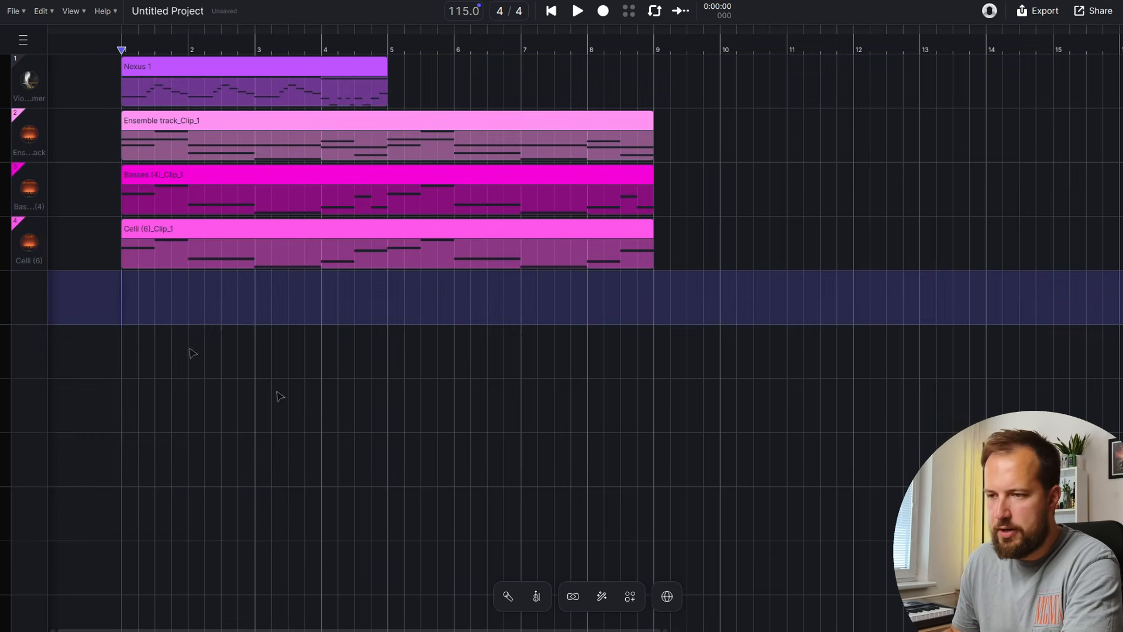
pyautogui.click(535, 595)
pyautogui.scroll(-3, 462, 480)
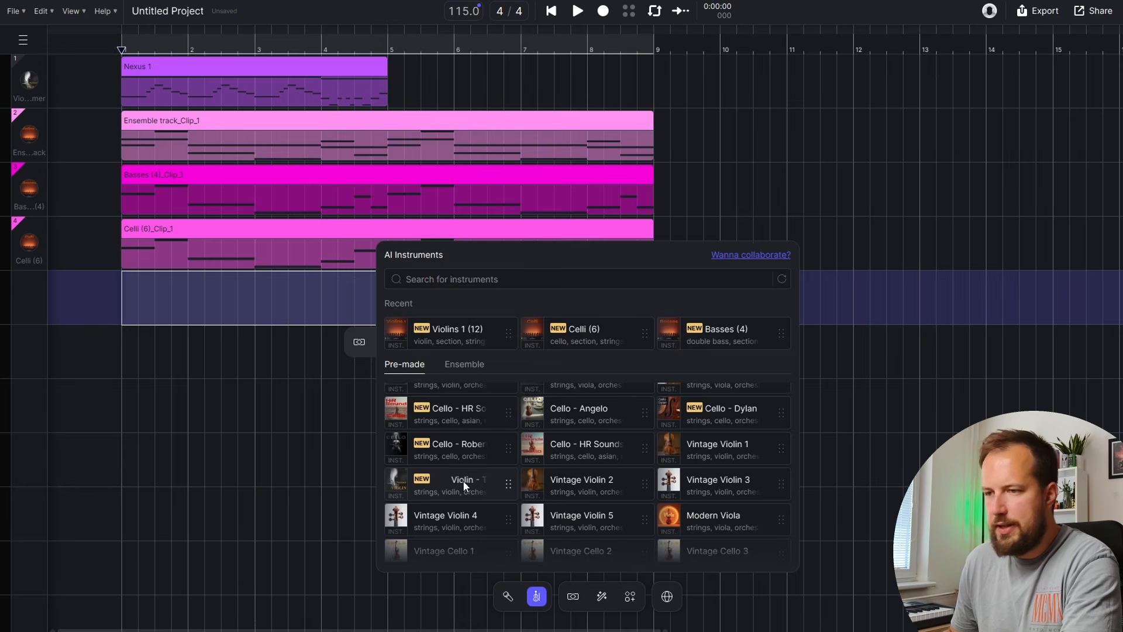
pyautogui.moveTo(464, 482); pyautogui.dragTo(482, 486)
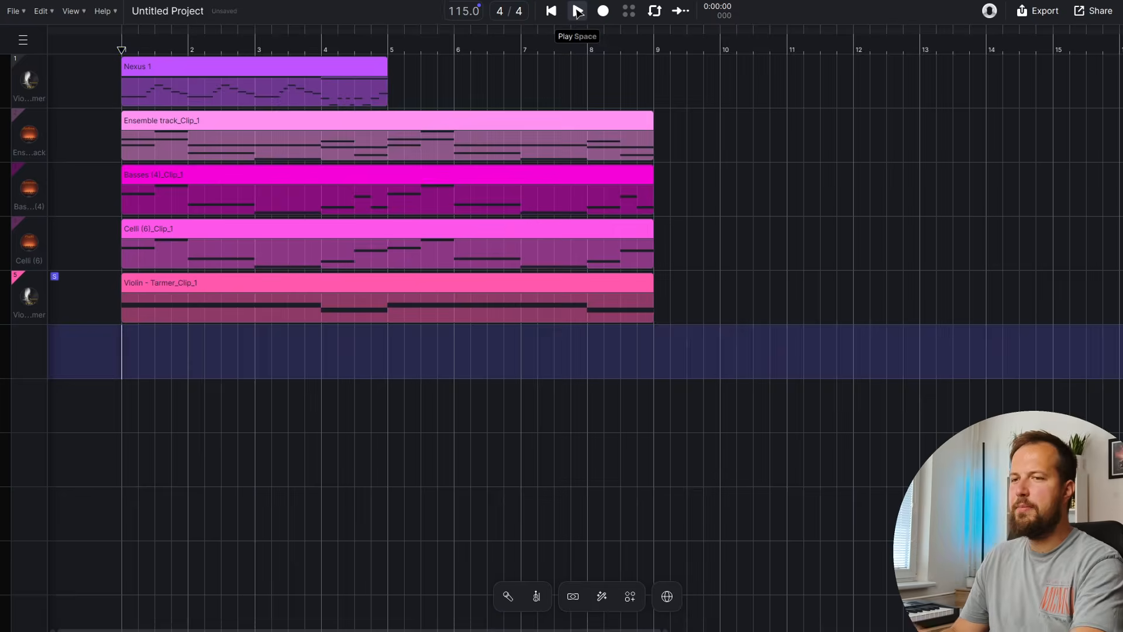
# Play the arrangement with the new violin, briefly soloing the Ensemble track
pyautogui.click(577, 12)
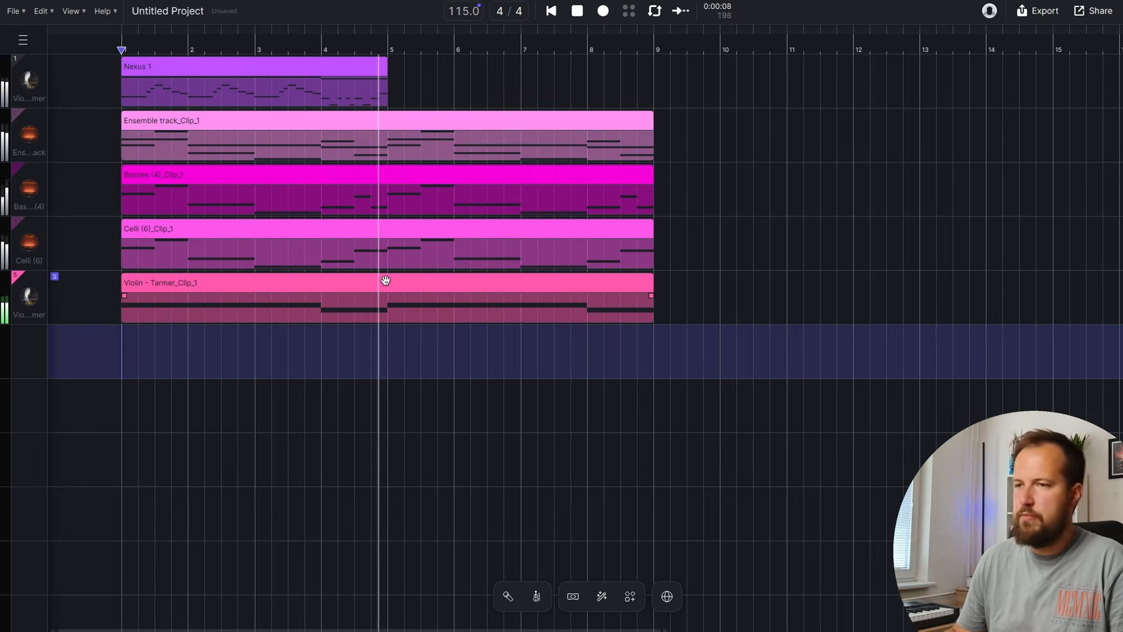
pyautogui.click(58, 117)
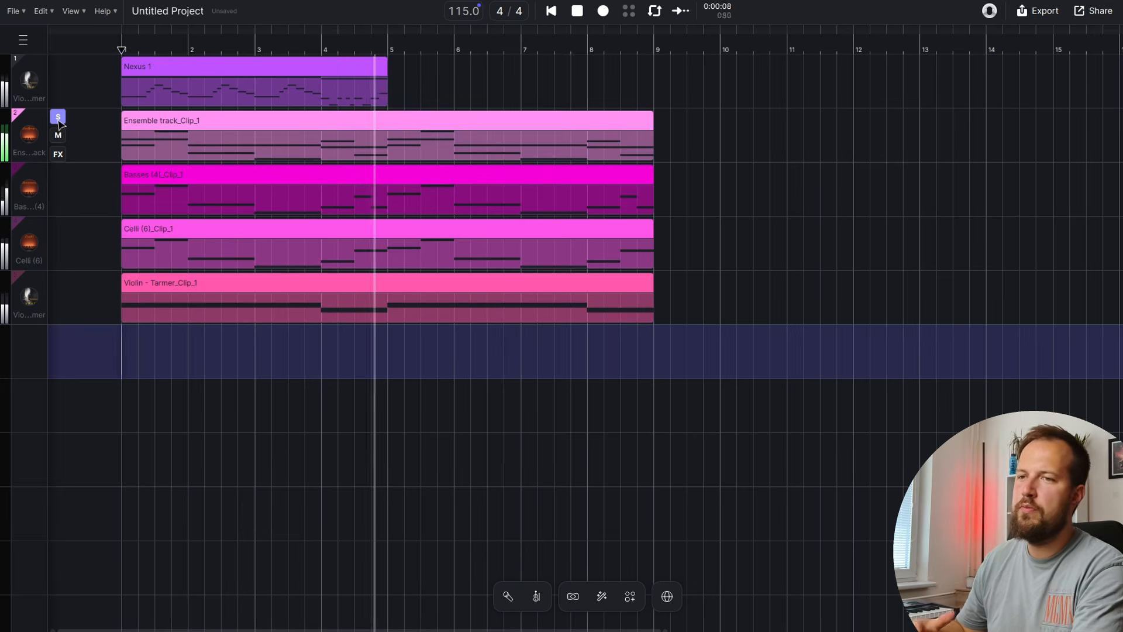
pyautogui.click(58, 117)
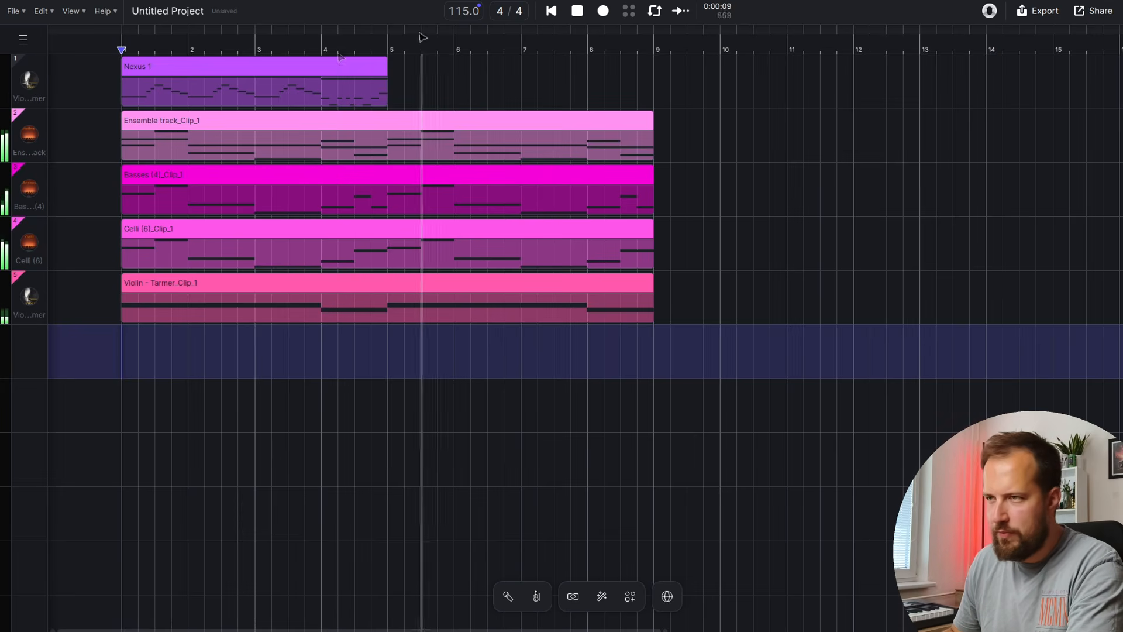
pyautogui.click(575, 16)
pyautogui.rightClick(33, 177)
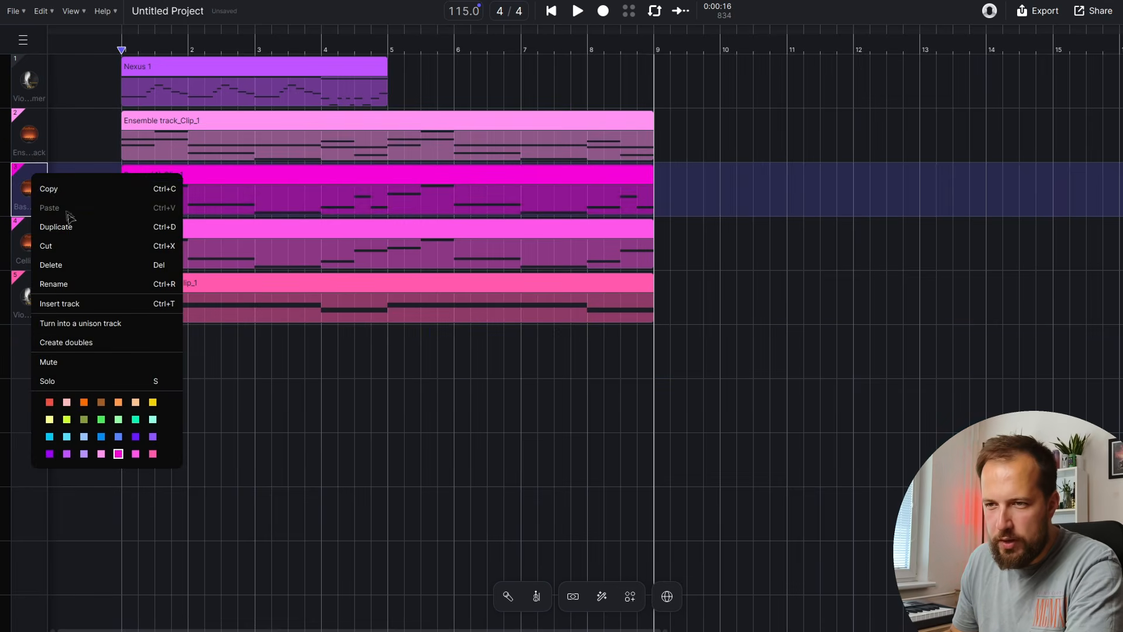
pyautogui.click(65, 226)
pyautogui.click(24, 244)
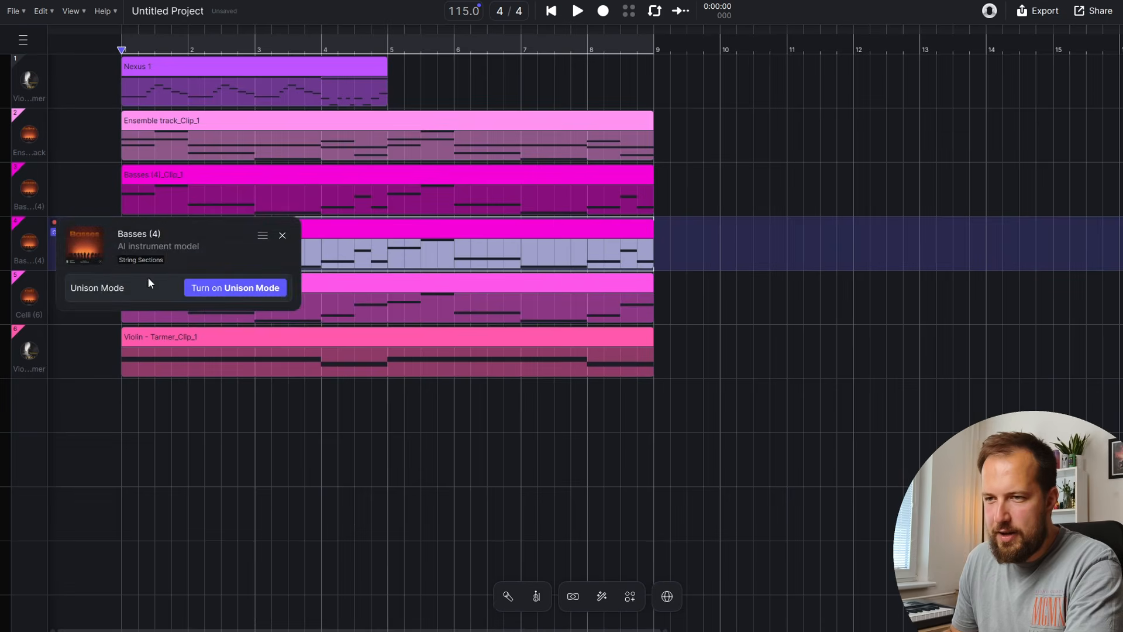
pyautogui.scroll(-5, 509, 351)
pyautogui.scroll(2, 637, 403)
pyautogui.click(609, 326)
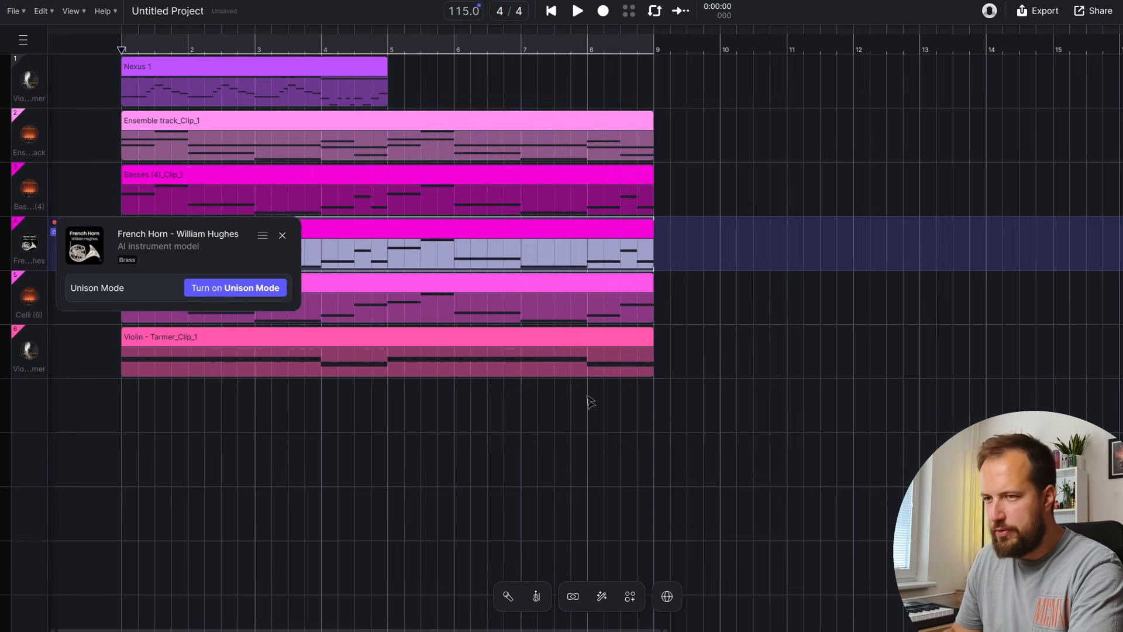
pyautogui.click(262, 406)
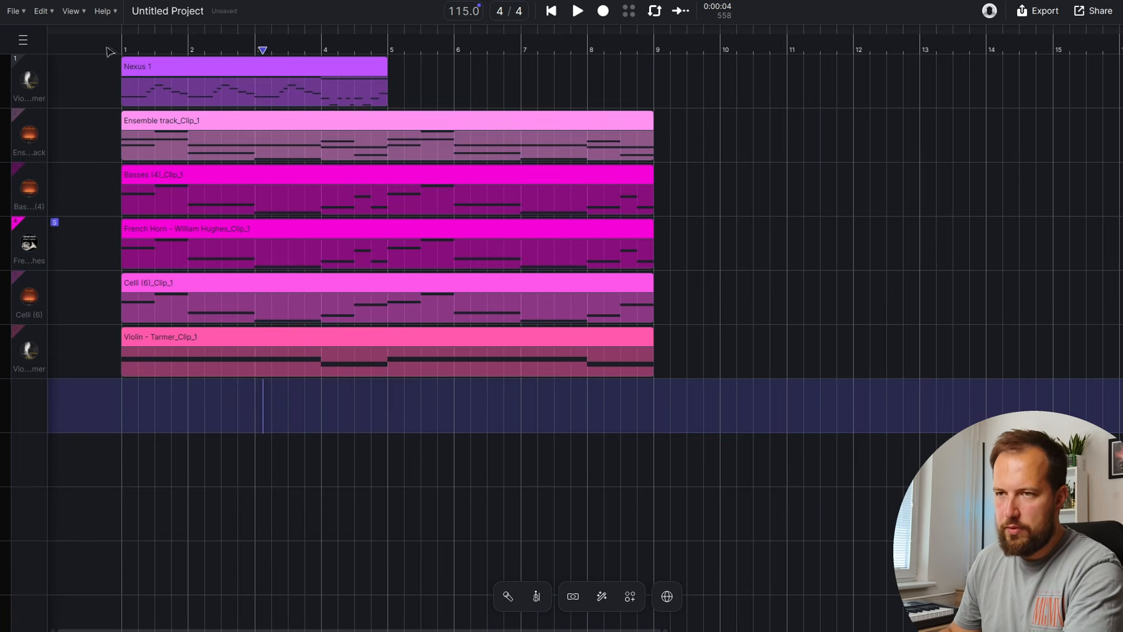
pyautogui.click(576, 20)
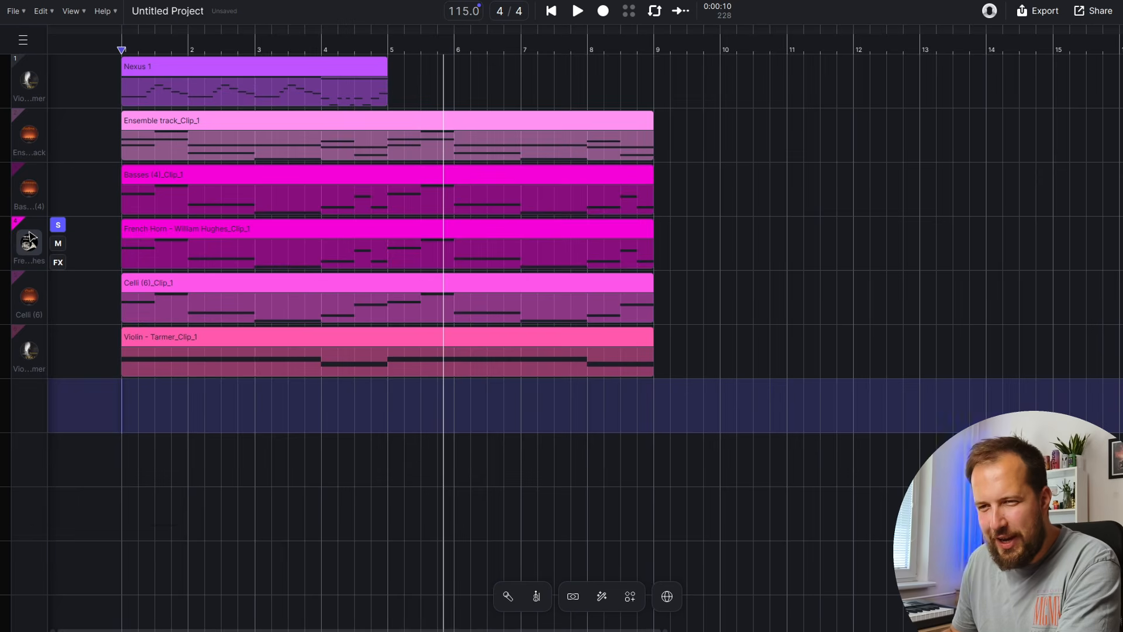
pyautogui.rightClick(29, 239)
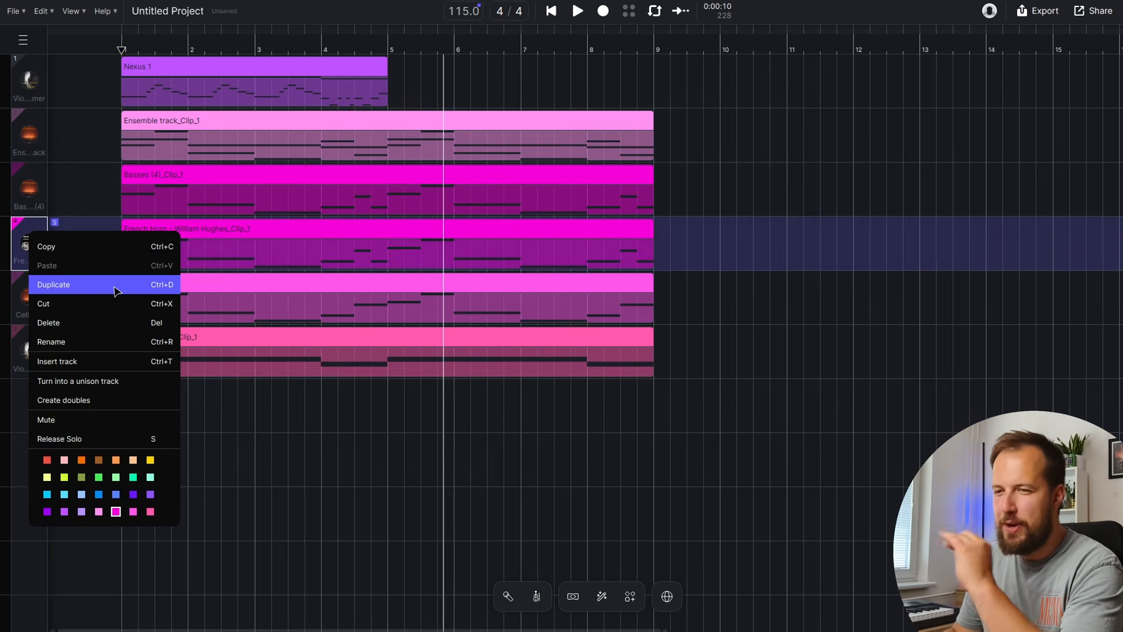
pyautogui.click(115, 291)
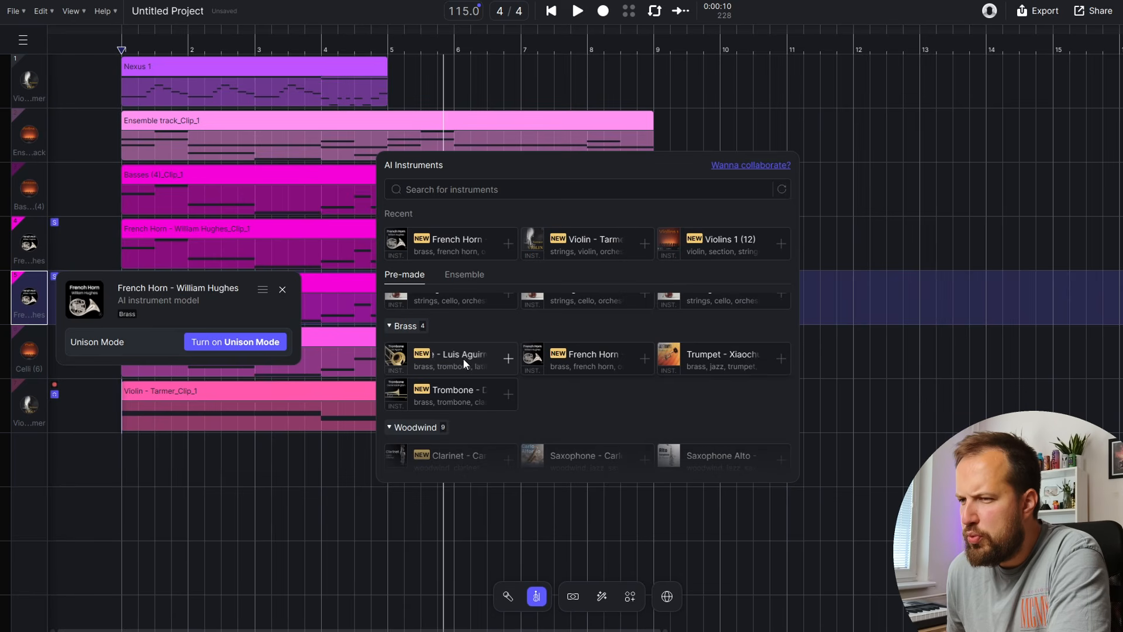
pyautogui.click(475, 356)
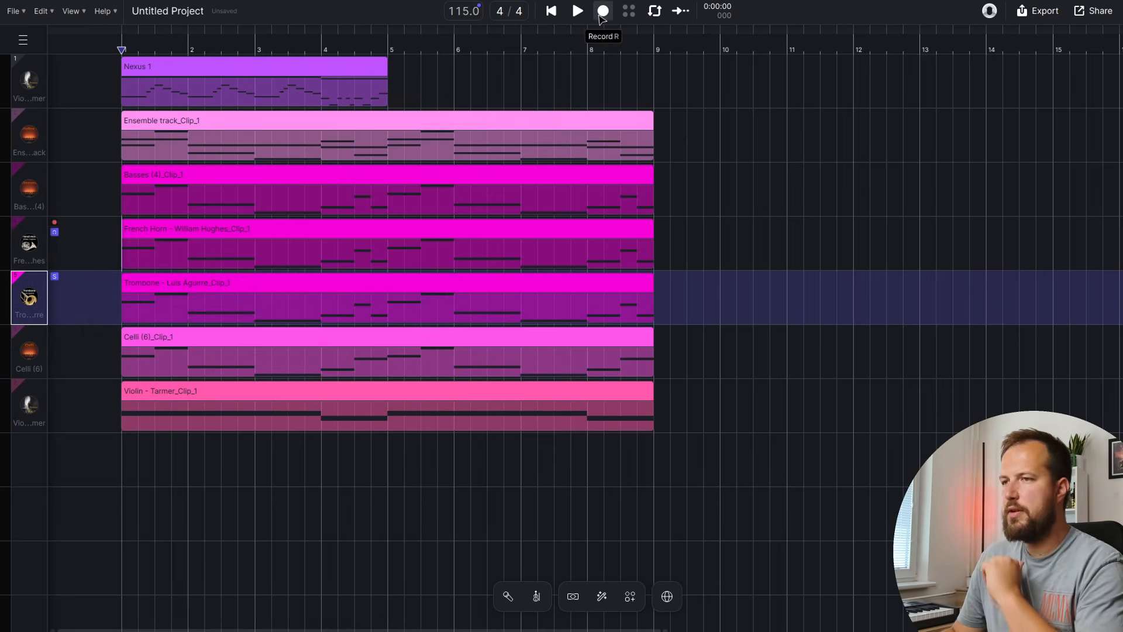
# Select all the trombone notes and shift them down an octave, auditioning before and after
pyautogui.click(577, 11)
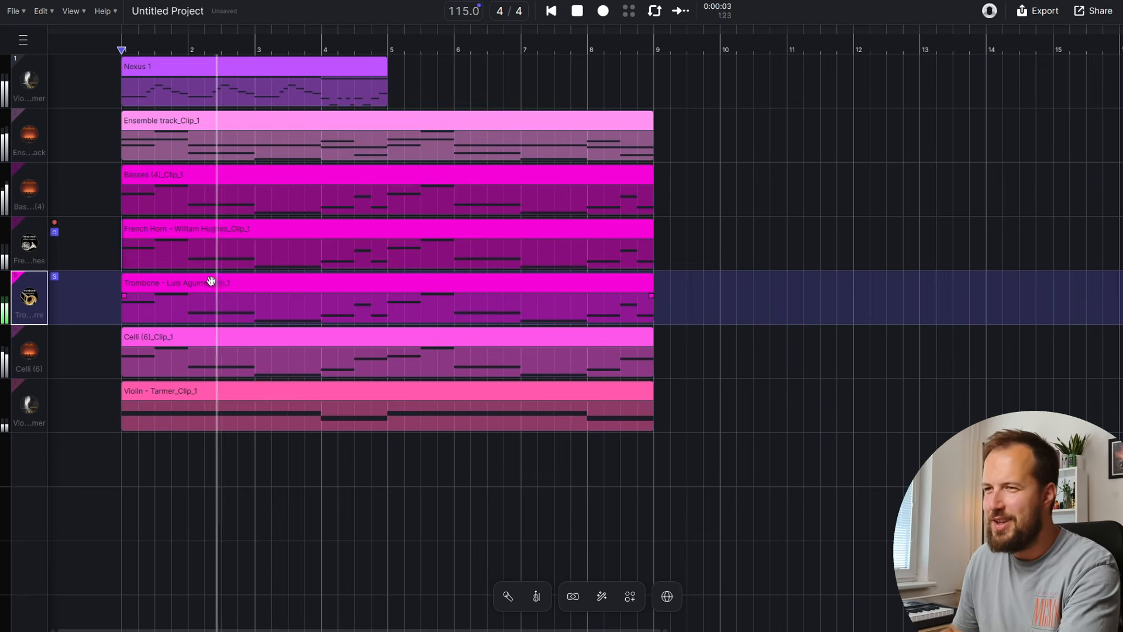
pyautogui.click(577, 11)
pyautogui.doubleClick(226, 304)
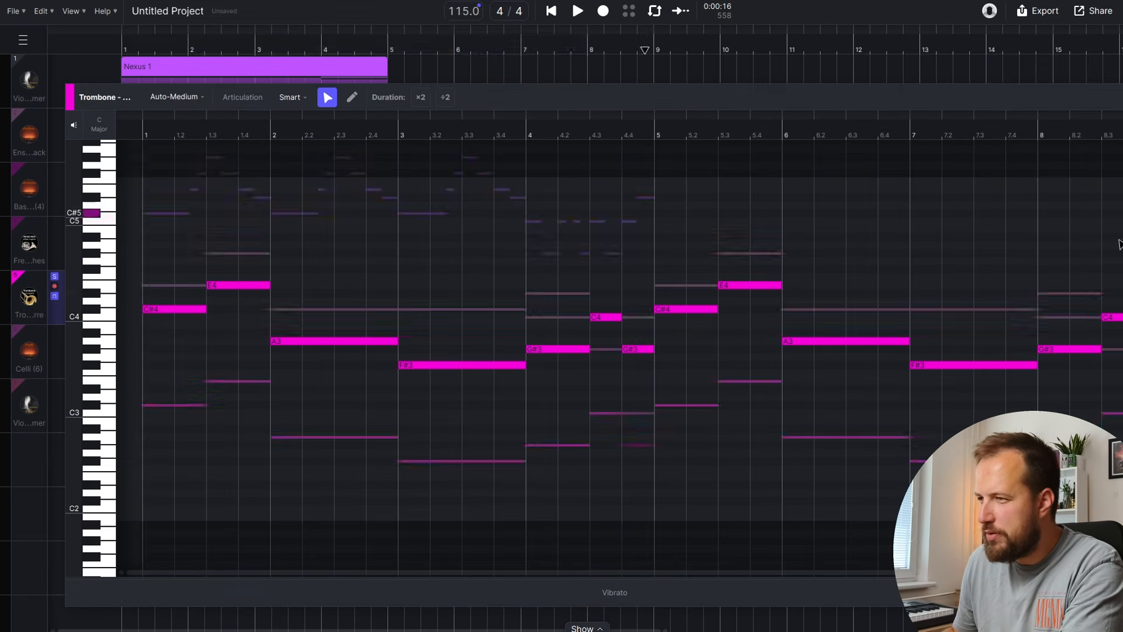
pyautogui.hotkey('ctrl', 'a')
pyautogui.hotkey('shift', 'Down')
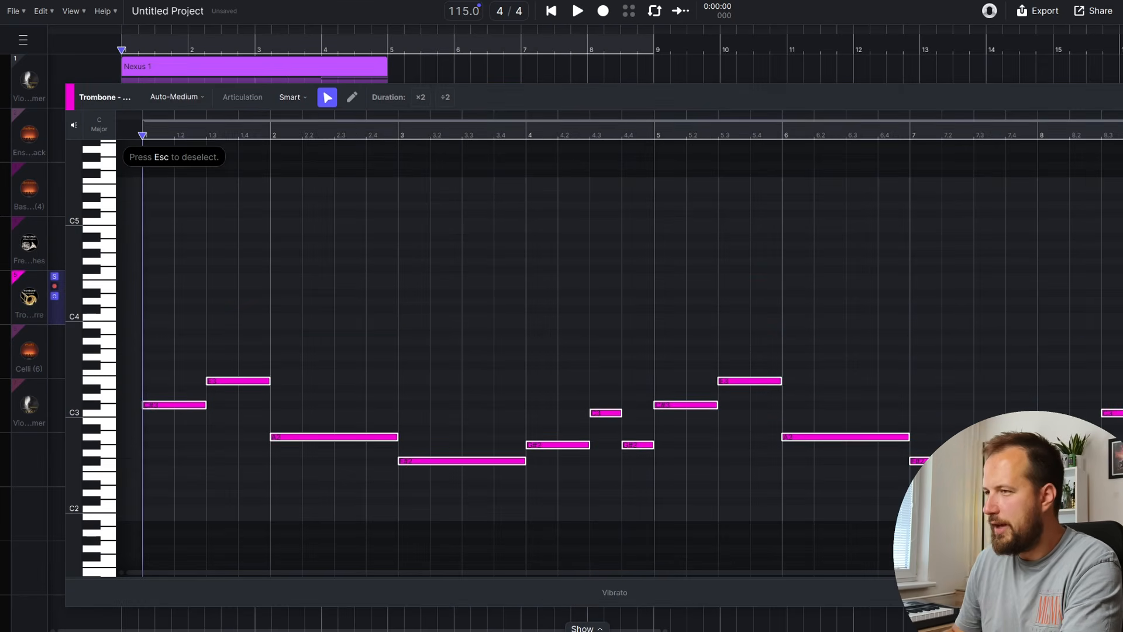
pyautogui.click(171, 59)
pyautogui.click(577, 11)
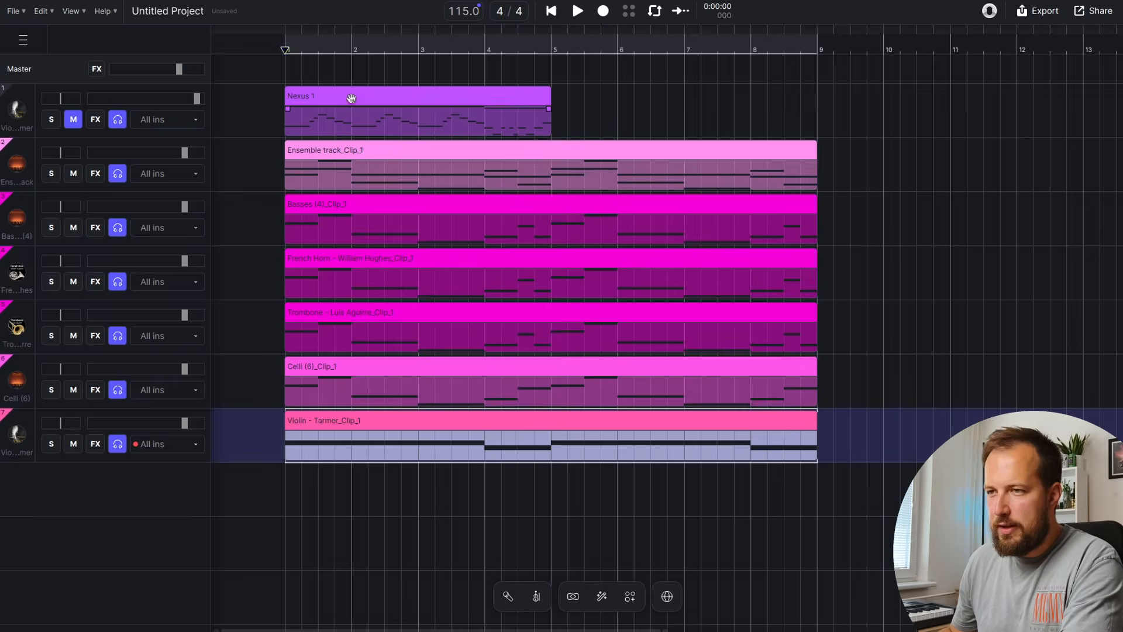
pyautogui.click(350, 98)
pyautogui.doubleClick(373, 97)
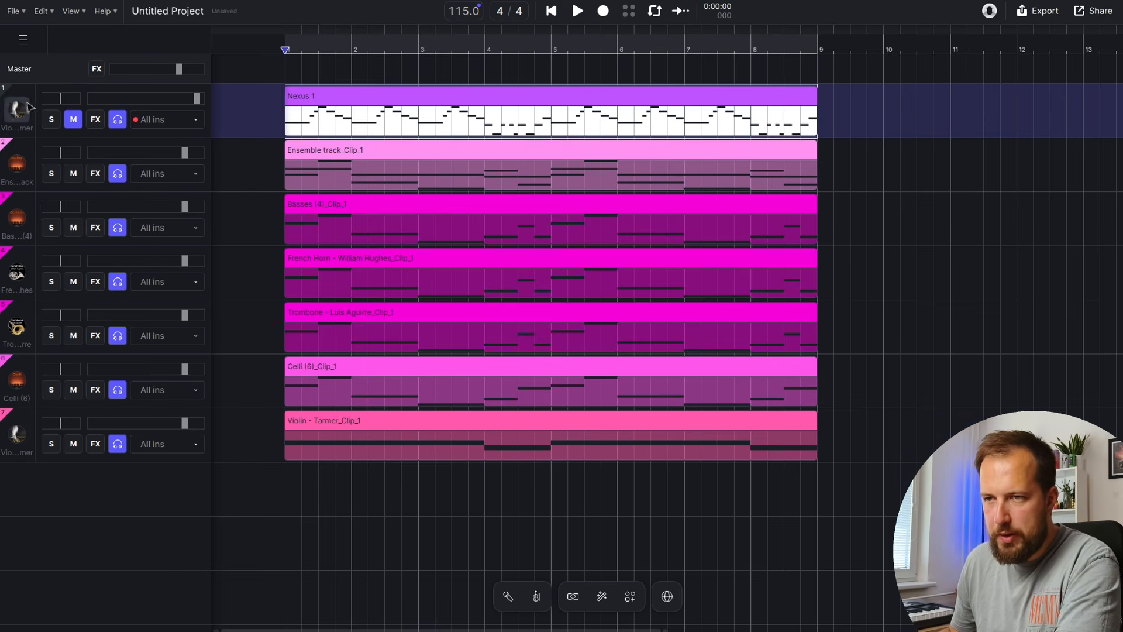
# While the full mix plays, raise the Violin - Tarmer fader to 0.0
pyautogui.click(13, 115)
pyautogui.click(270, 103)
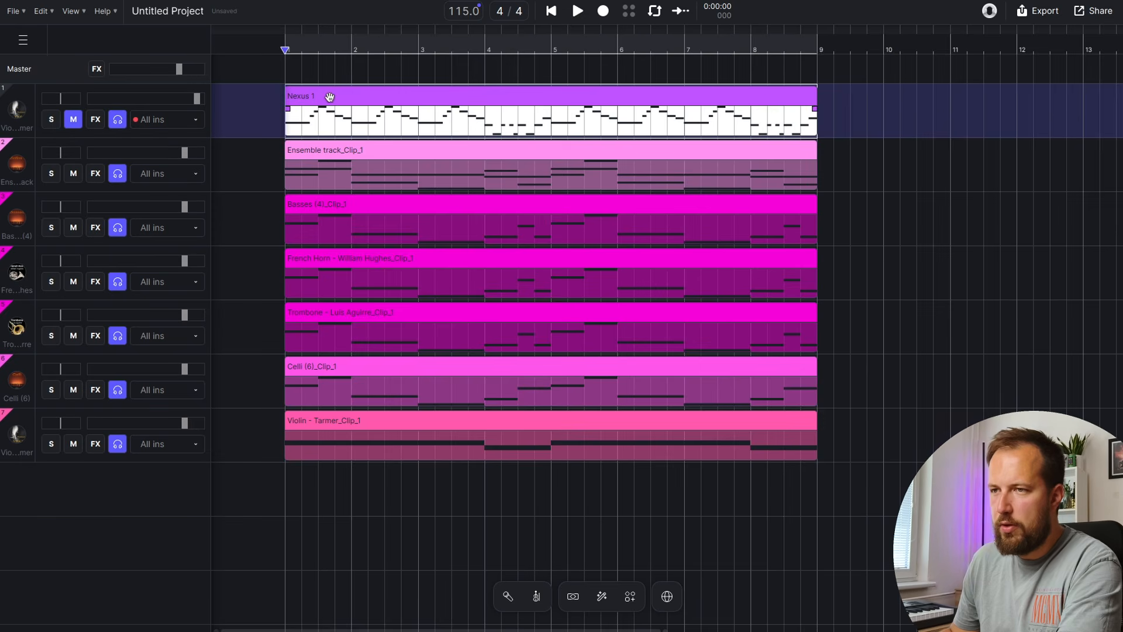
pyautogui.click(578, 10)
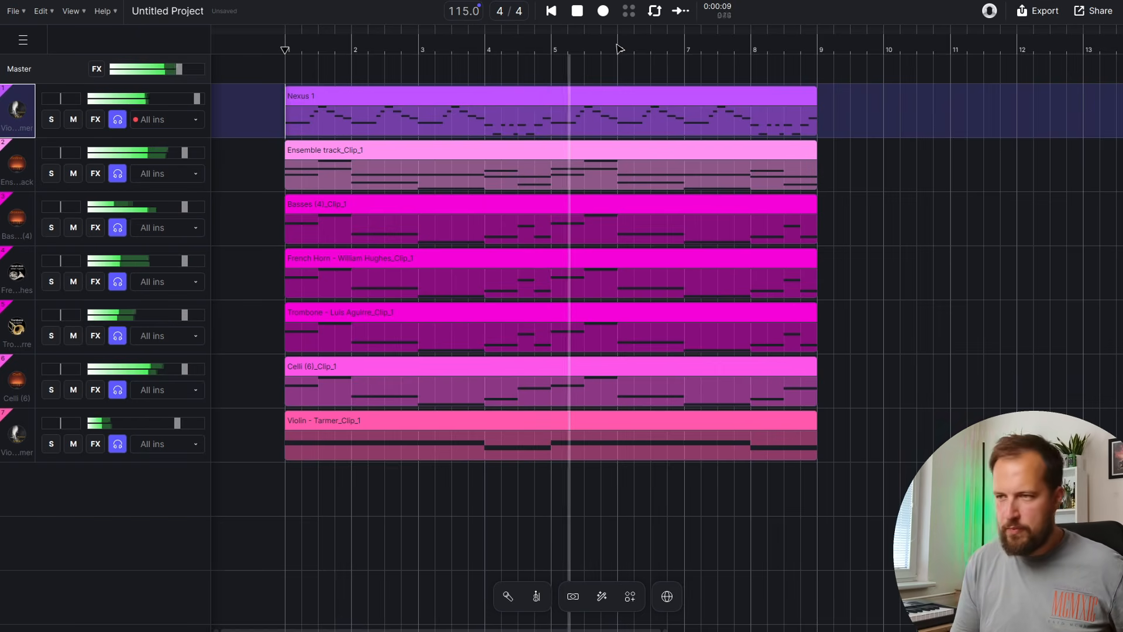
pyautogui.moveTo(177, 423); pyautogui.dragTo(181, 421)
pyautogui.click(577, 11)
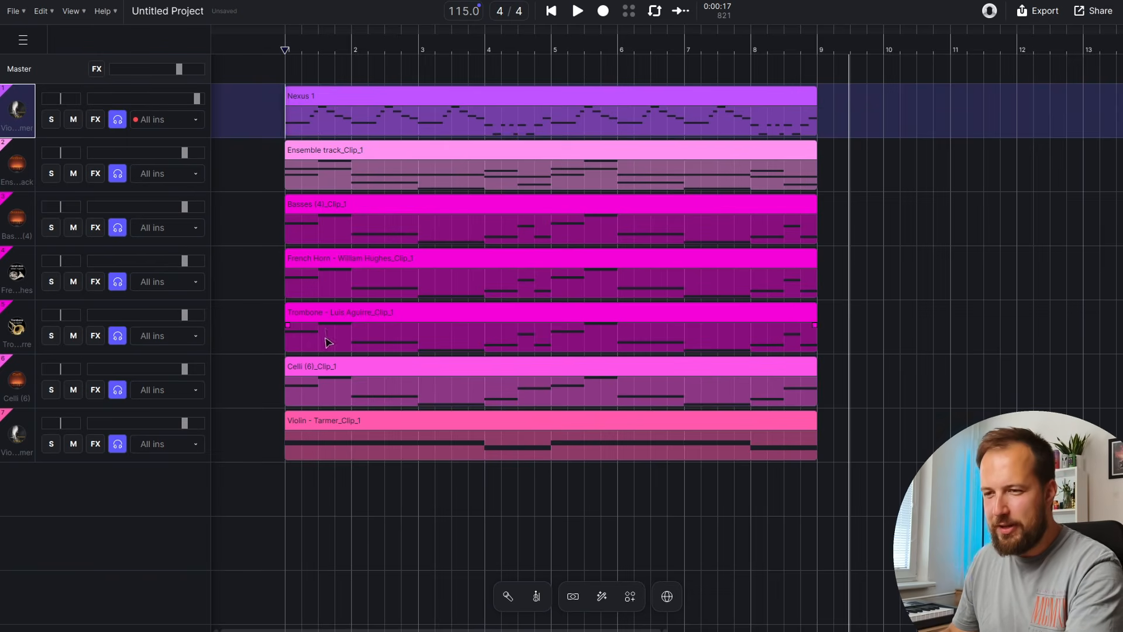
pyautogui.click(22, 146)
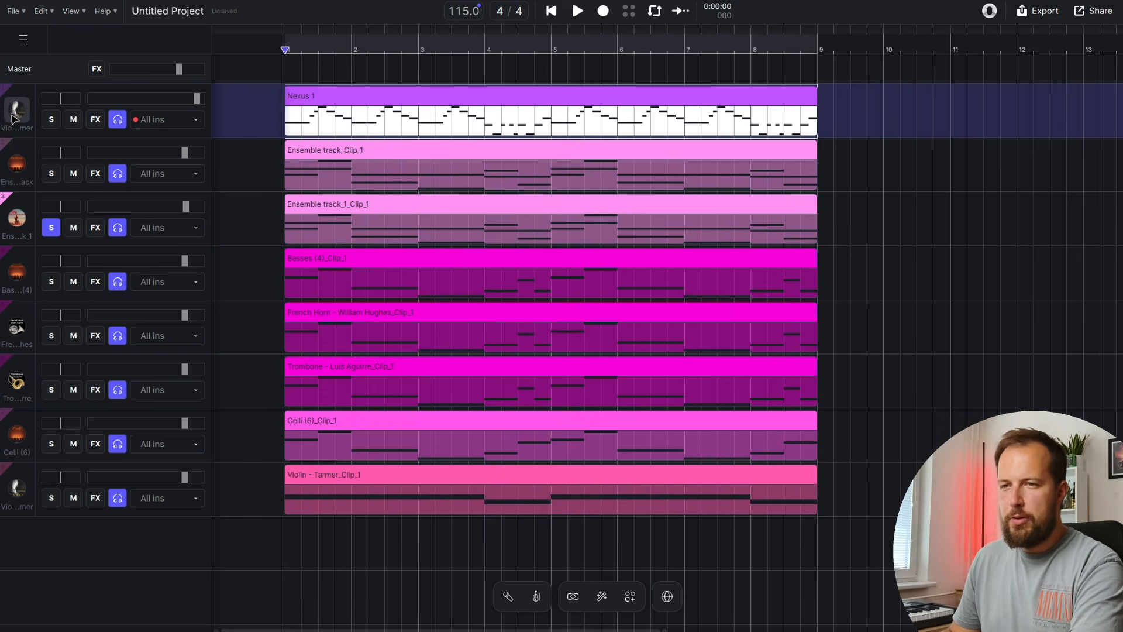
# Duplicate Nexus 1 as a Saxophone Tenor track, audition it, and place a C#5 note at beat 1.2
pyautogui.rightClick(12, 115)
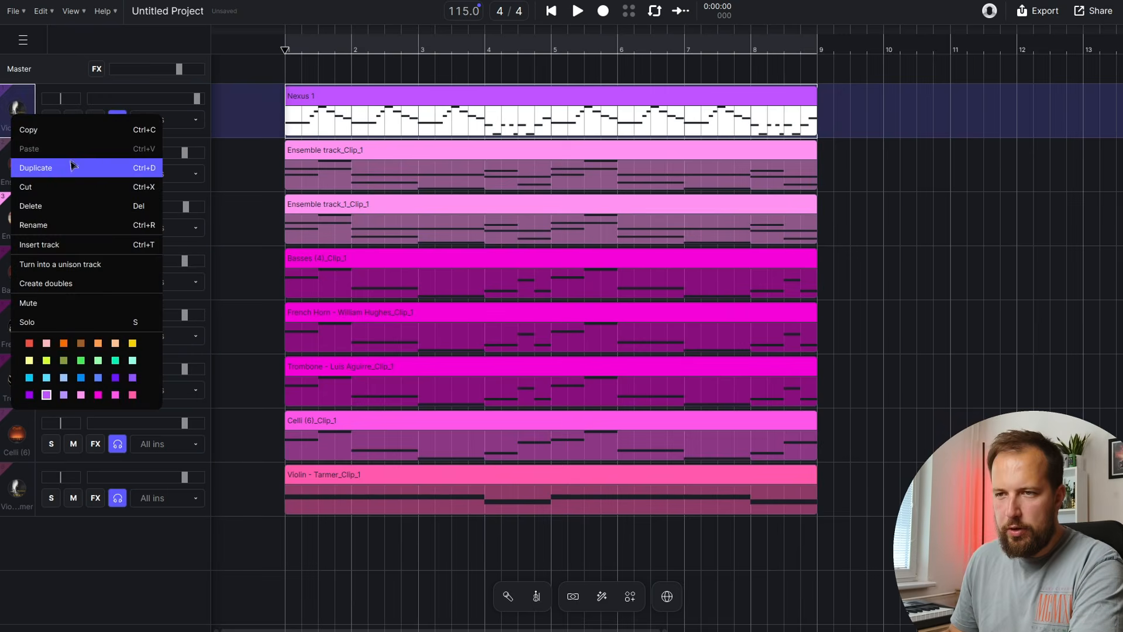
pyautogui.click(81, 167)
pyautogui.doubleClick(348, 147)
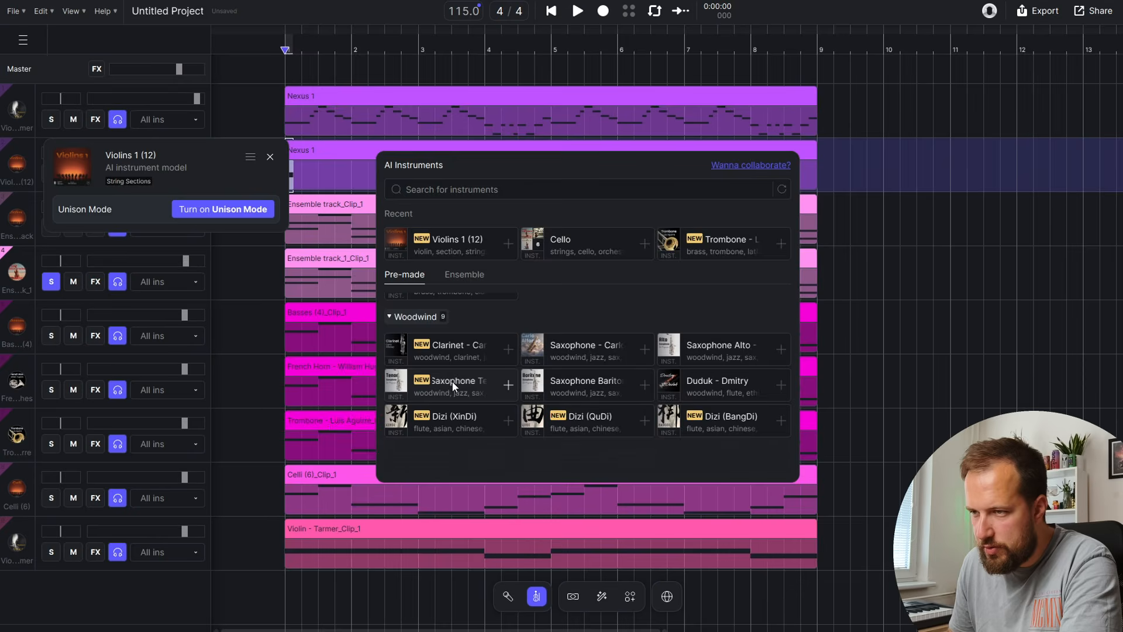
pyautogui.click(474, 386)
pyautogui.click(577, 11)
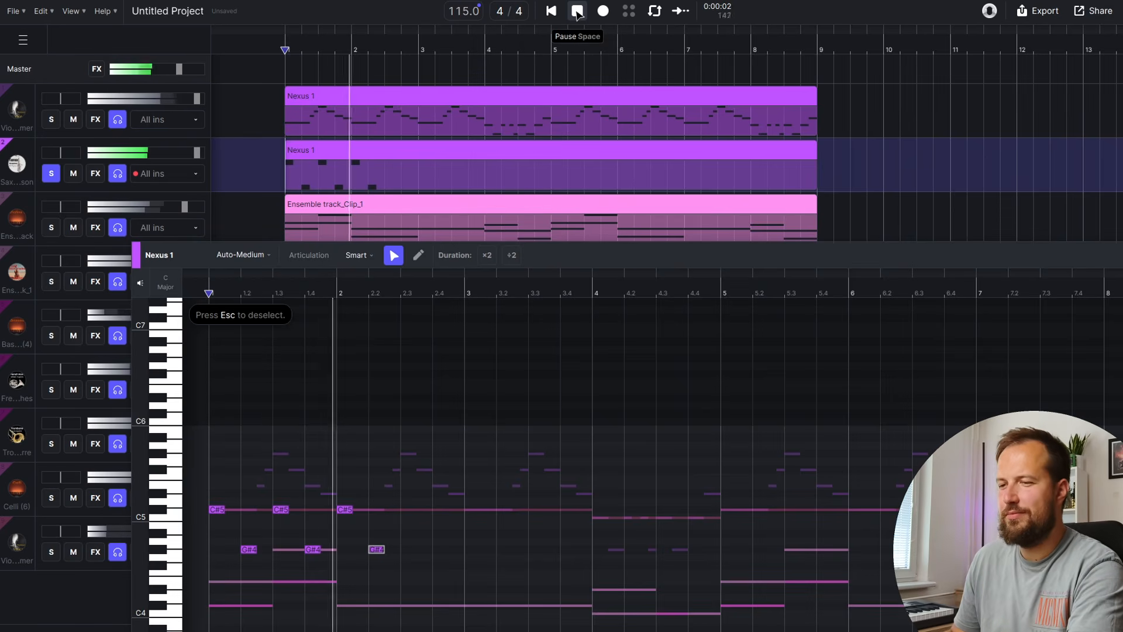
pyautogui.click(577, 11)
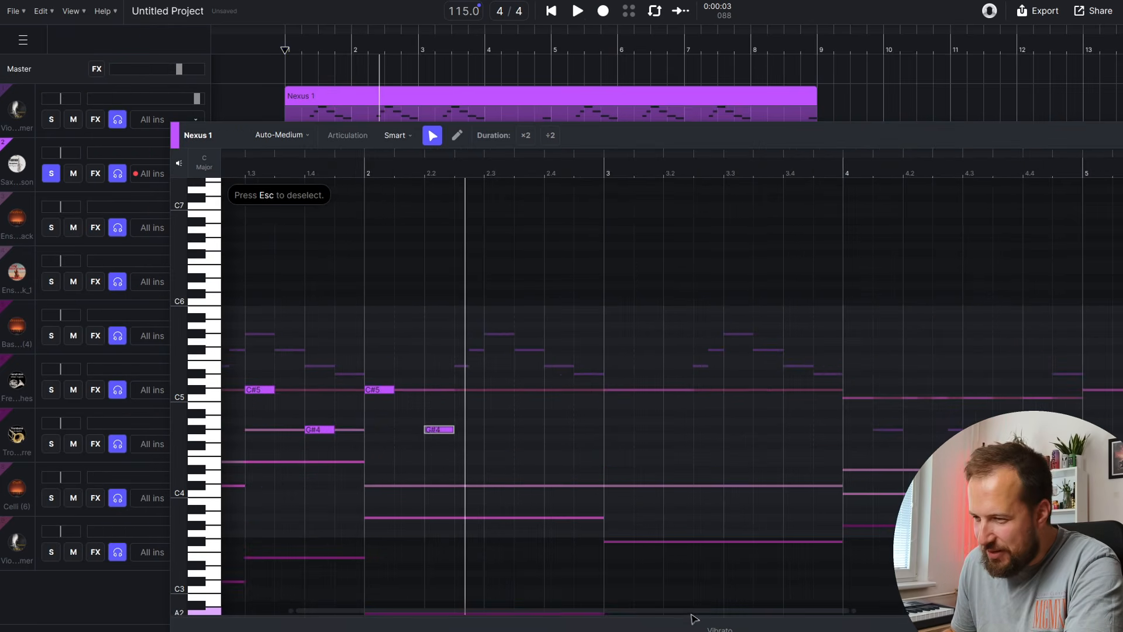
pyautogui.hscroll(-5, 691, 619)
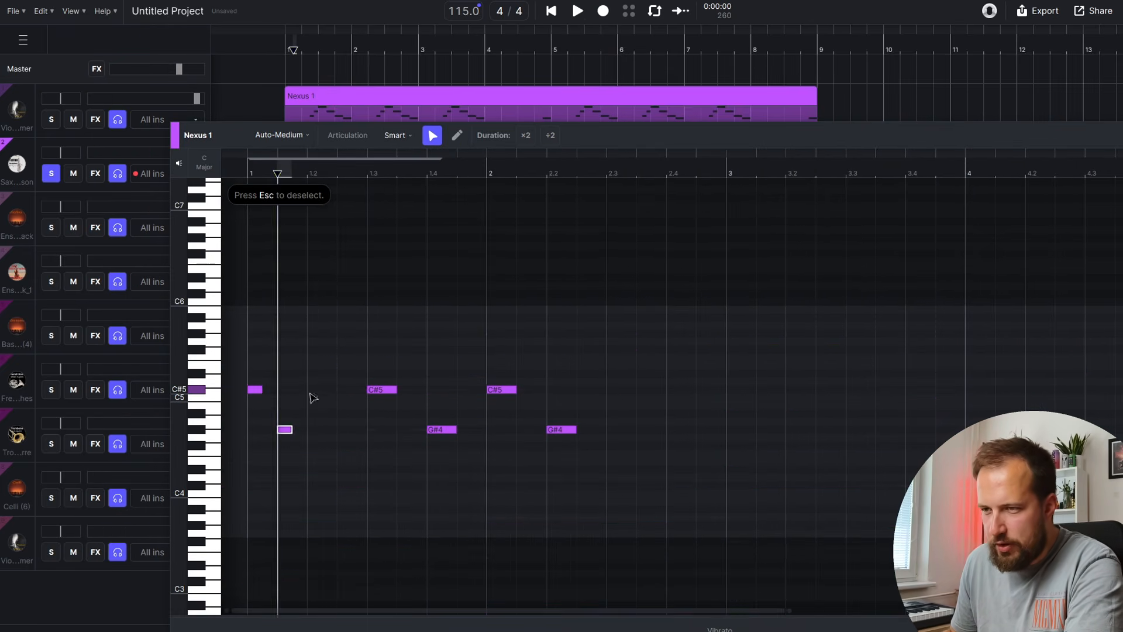
pyautogui.click(311, 391)
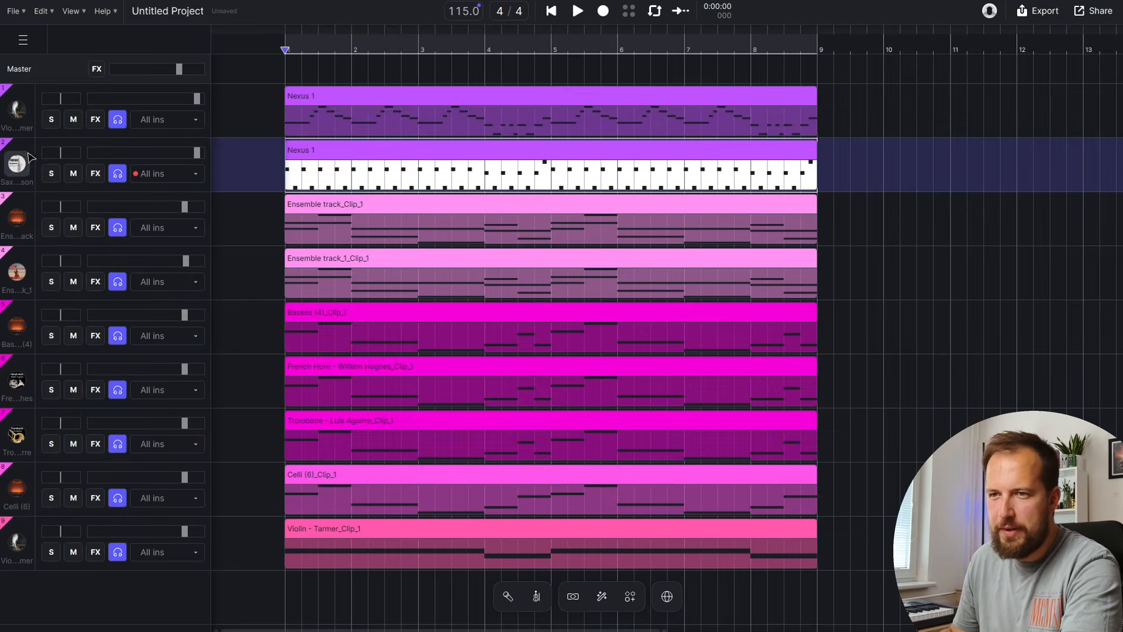
# Replace the second track's Saxophone Tenor with the Violin - Gabriele Boschi AI instrument
pyautogui.click(16, 164)
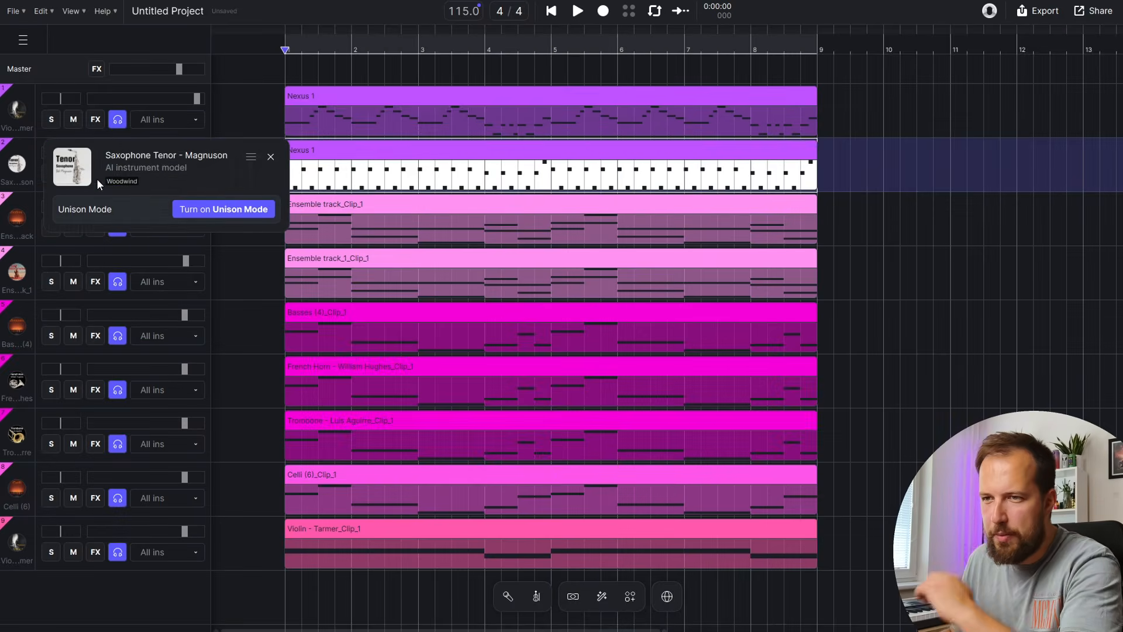
pyautogui.click(75, 166)
pyautogui.scroll(5, 497, 348)
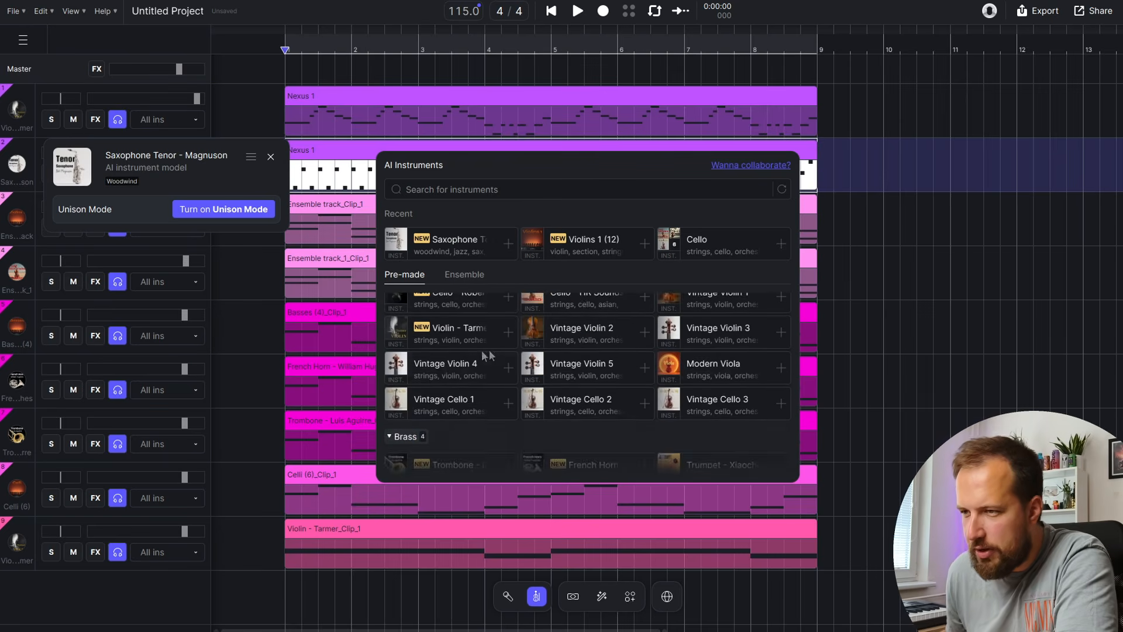
pyautogui.click(463, 387)
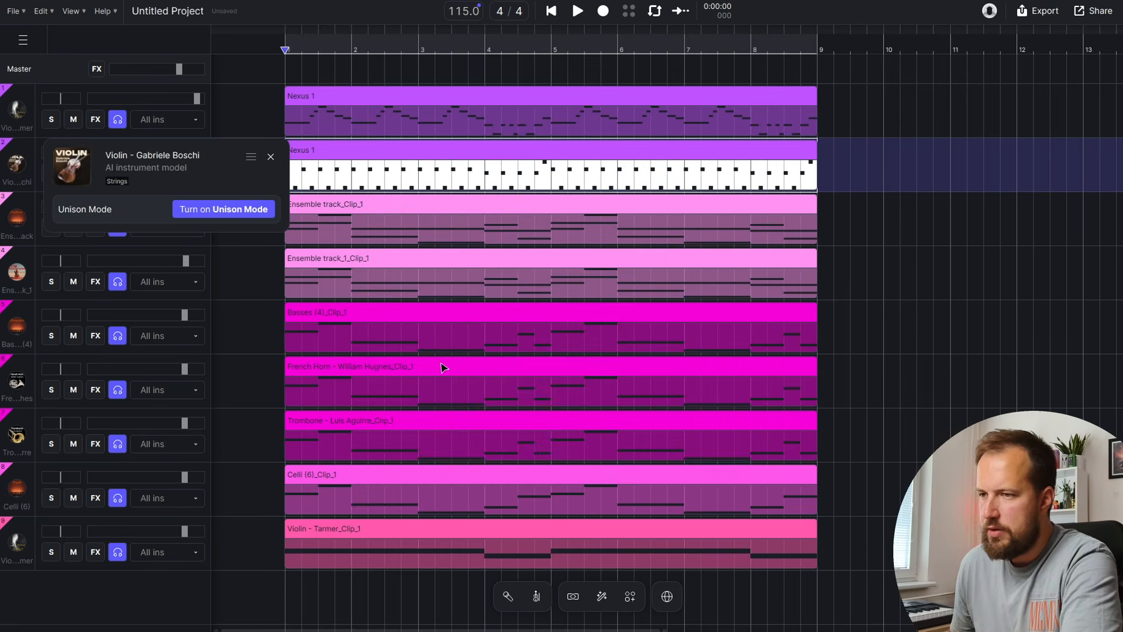
# Set the second track's clip notes to the Pizzicato articulation
pyautogui.doubleClick(285, 169)
pyautogui.click(198, 144)
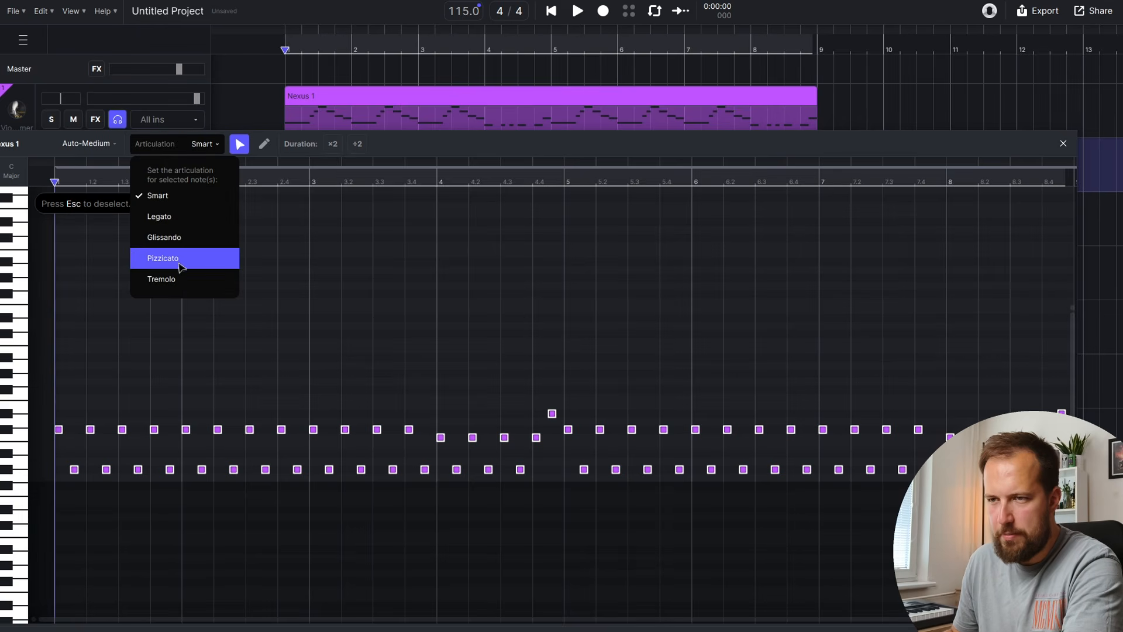
pyautogui.click(179, 261)
pyautogui.press('Escape')
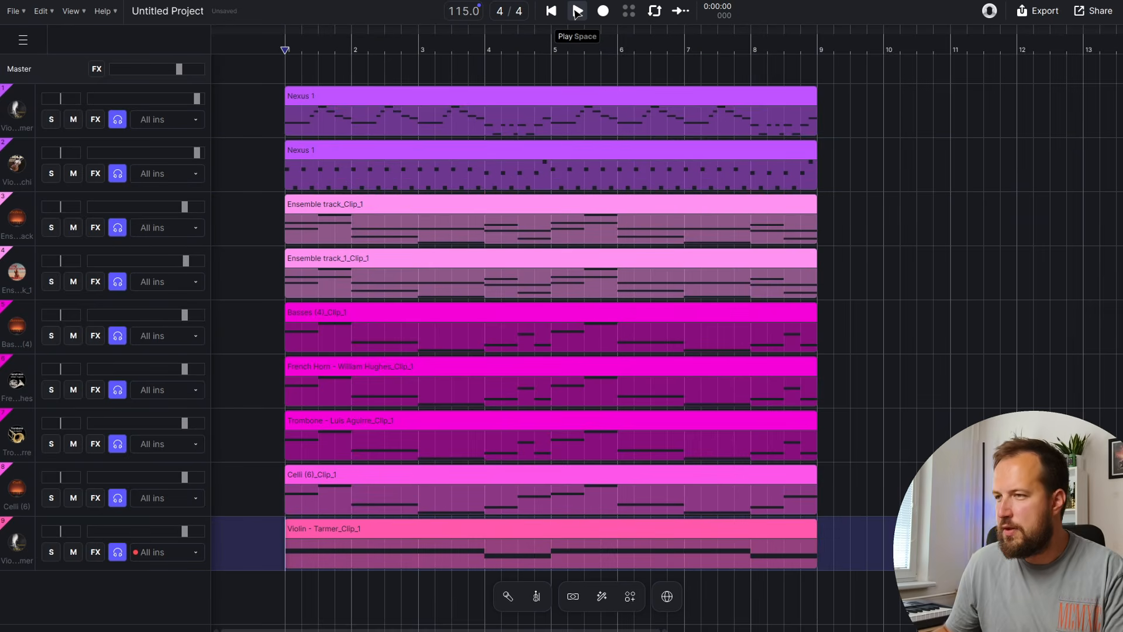
pyautogui.click(577, 11)
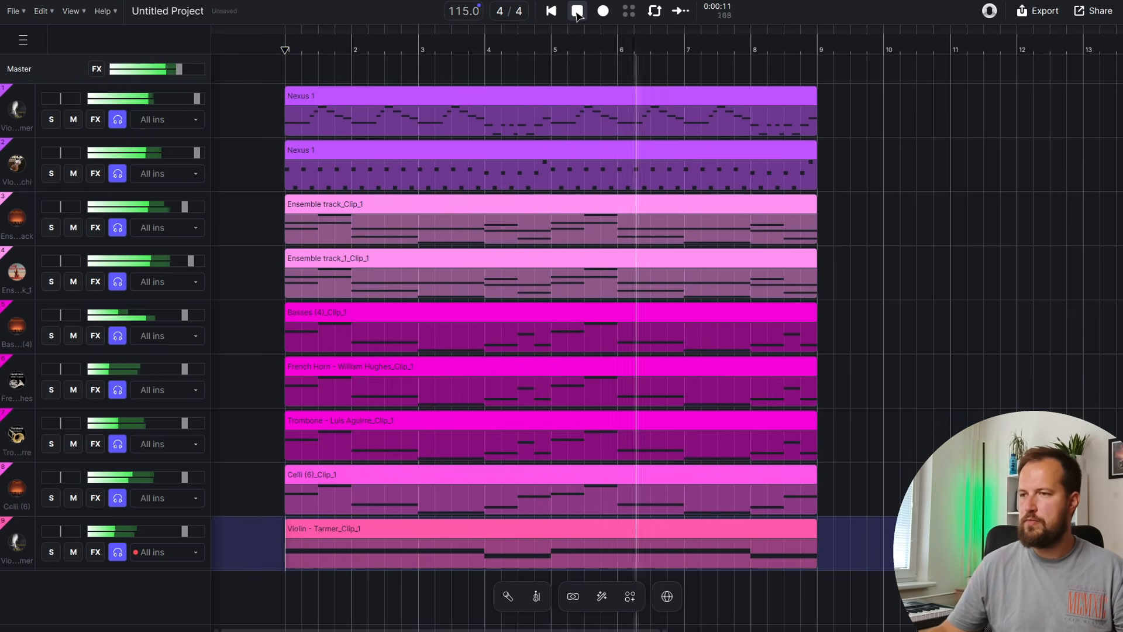
pyautogui.scroll(-2, 906, 213)
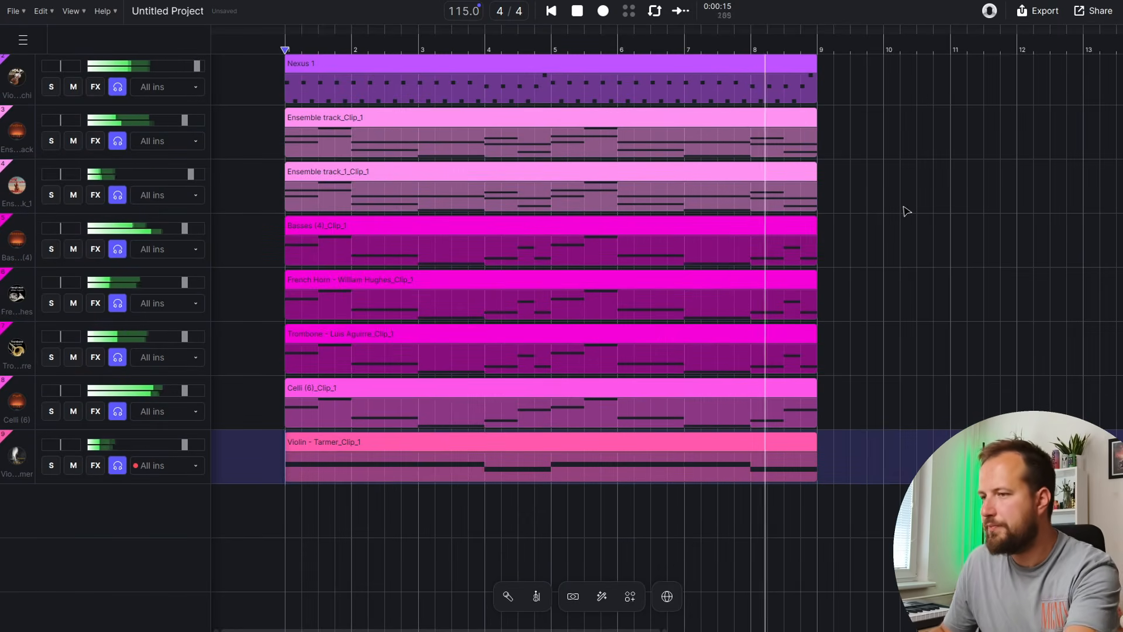
pyautogui.scroll(2, 917, 214)
pyautogui.press('space')
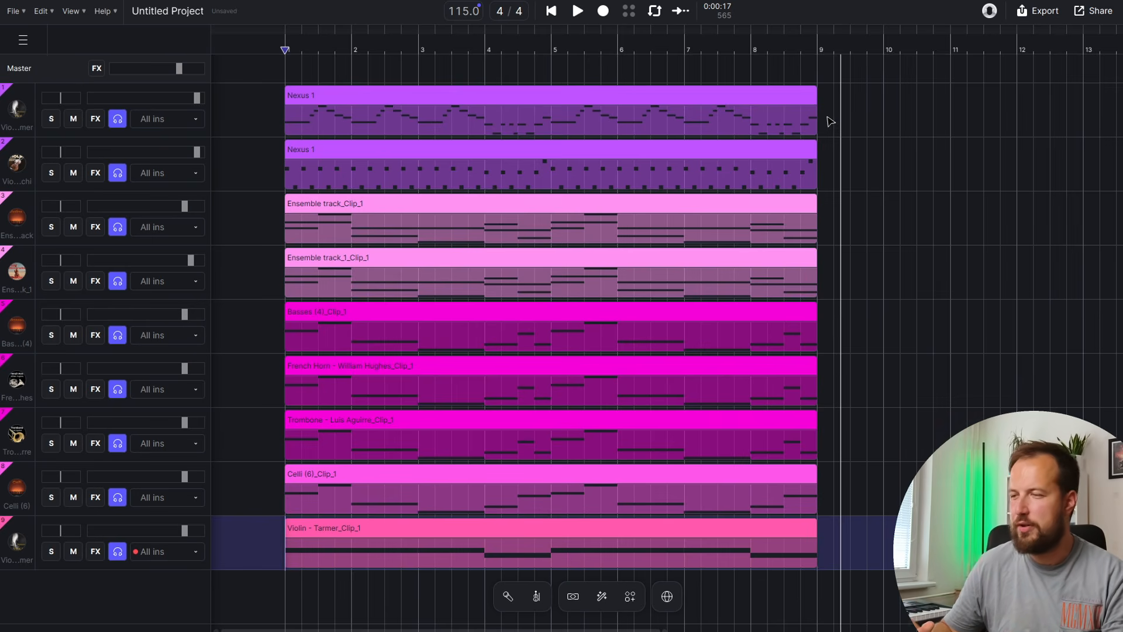
pyautogui.click(564, 420)
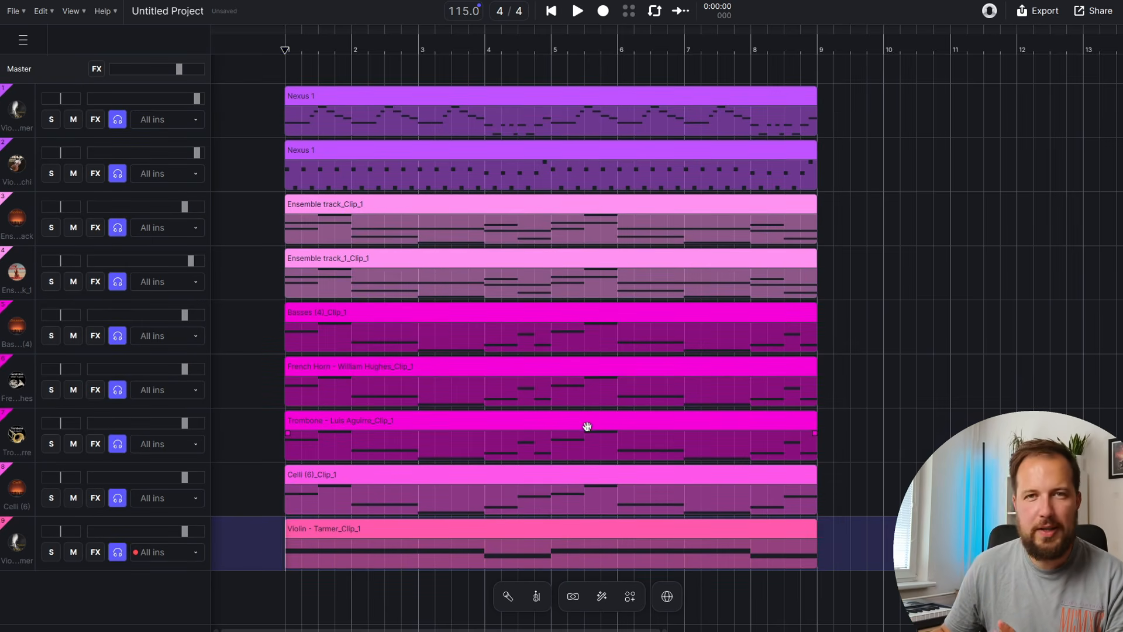
pyautogui.scroll(-3, 588, 427)
# Create a Cello - Angelo chord clip over bars 5–9, play from bar 5, and nudge its fader up
pyautogui.moveTo(552, 424); pyautogui.dragTo(821, 426)
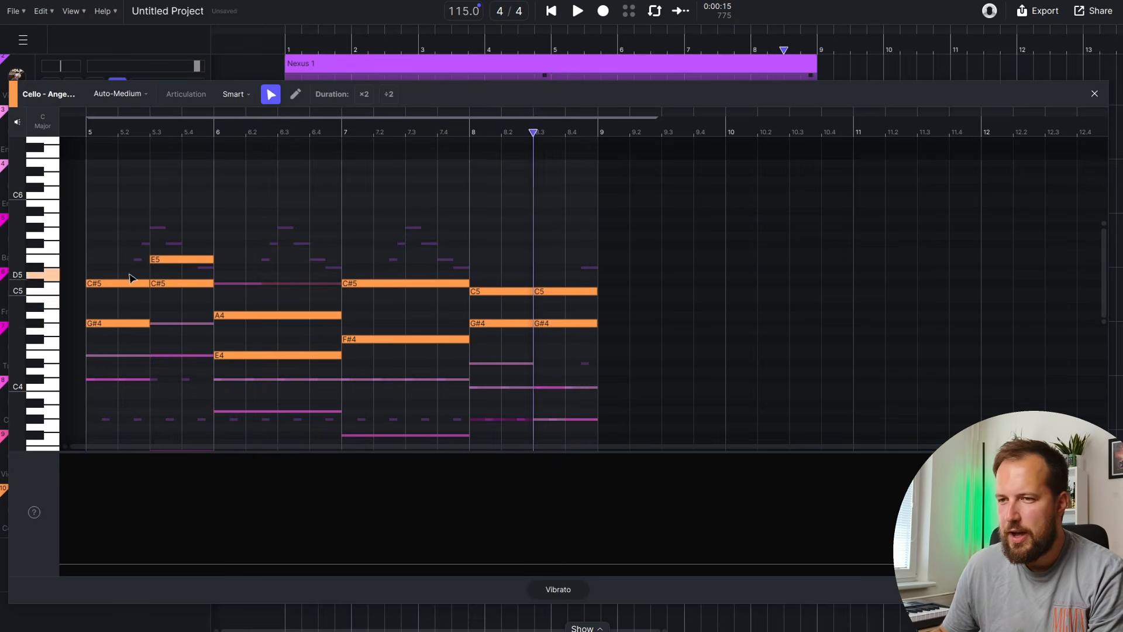
pyautogui.click(1094, 93)
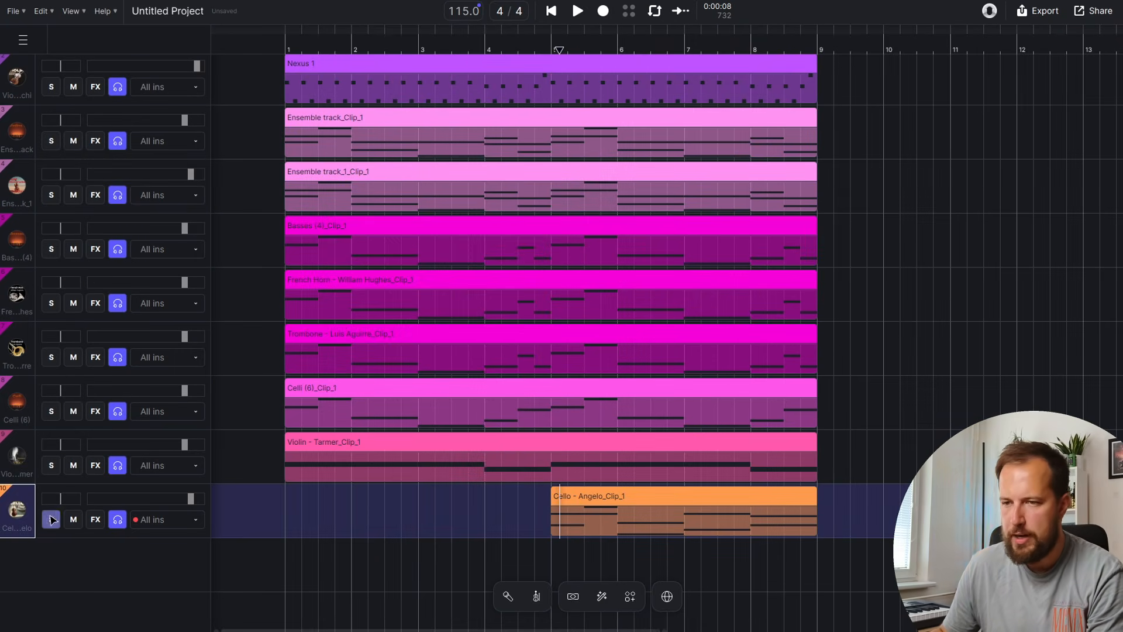
pyautogui.press('space')
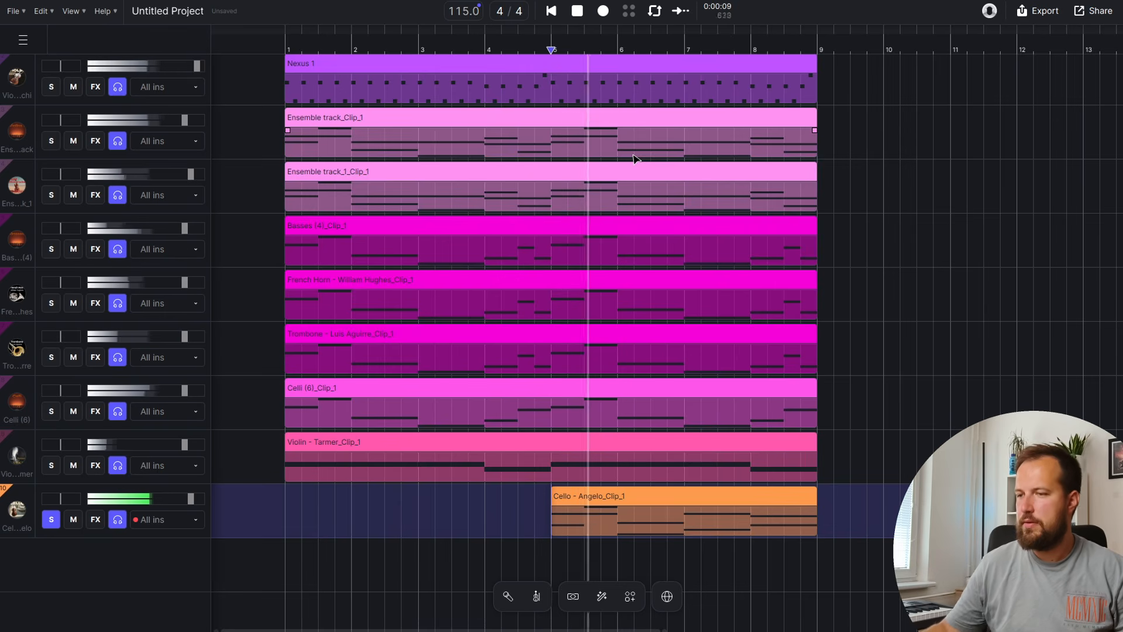
pyautogui.moveTo(190, 500); pyautogui.dragTo(194, 500)
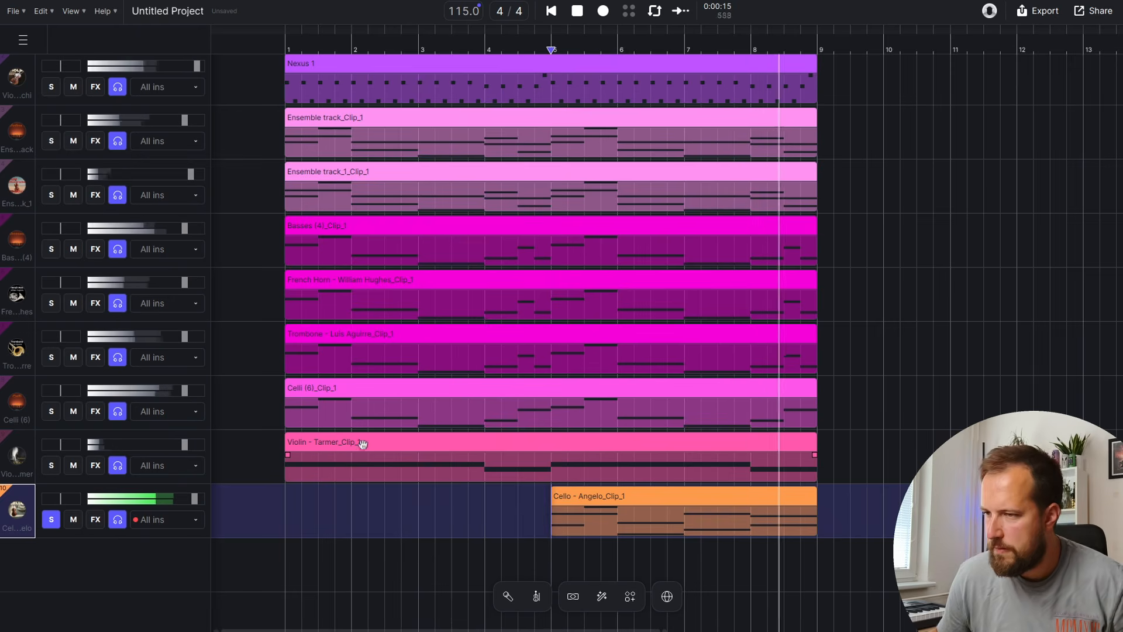
pyautogui.scroll(-2, 234, 503)
pyautogui.rightClick(16, 422)
# Duplicate the Cello - Angelo track an octave higher and lower its fader slightly during playback
pyautogui.click(151, 467)
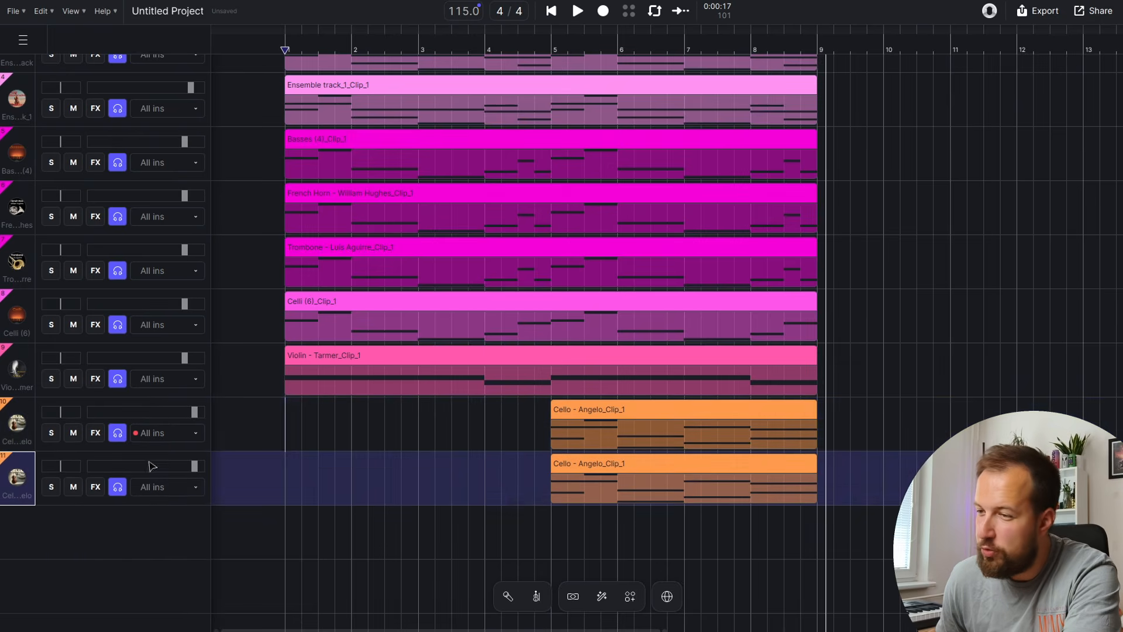
pyautogui.doubleClick(592, 461)
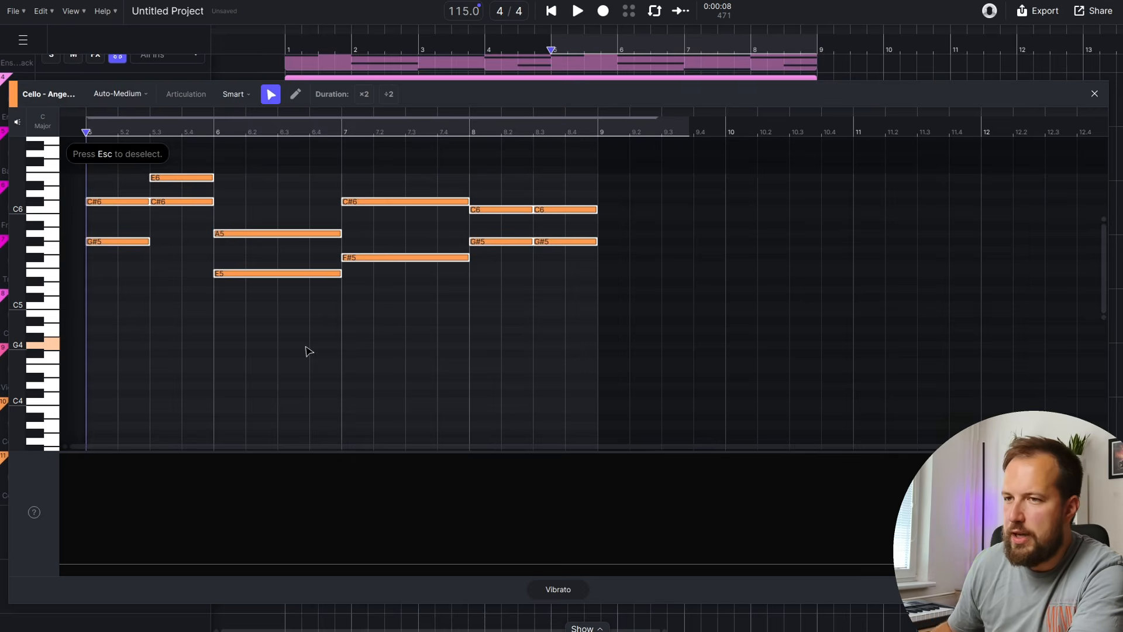
pyautogui.click(1102, 100)
pyautogui.press('space')
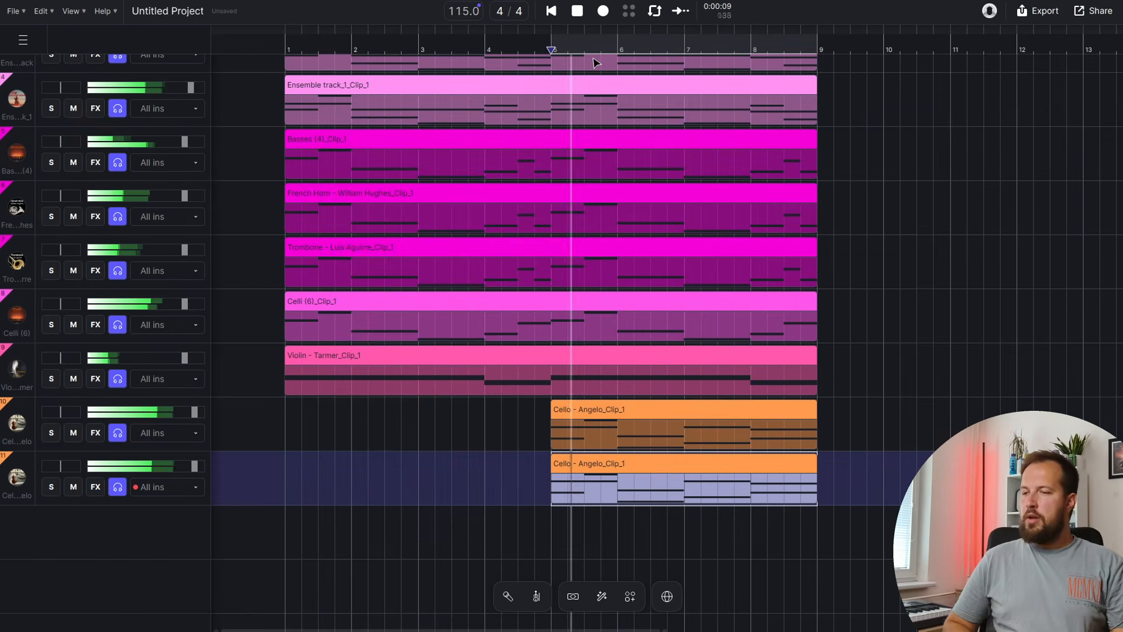
pyautogui.moveTo(194, 466); pyautogui.dragTo(189, 468)
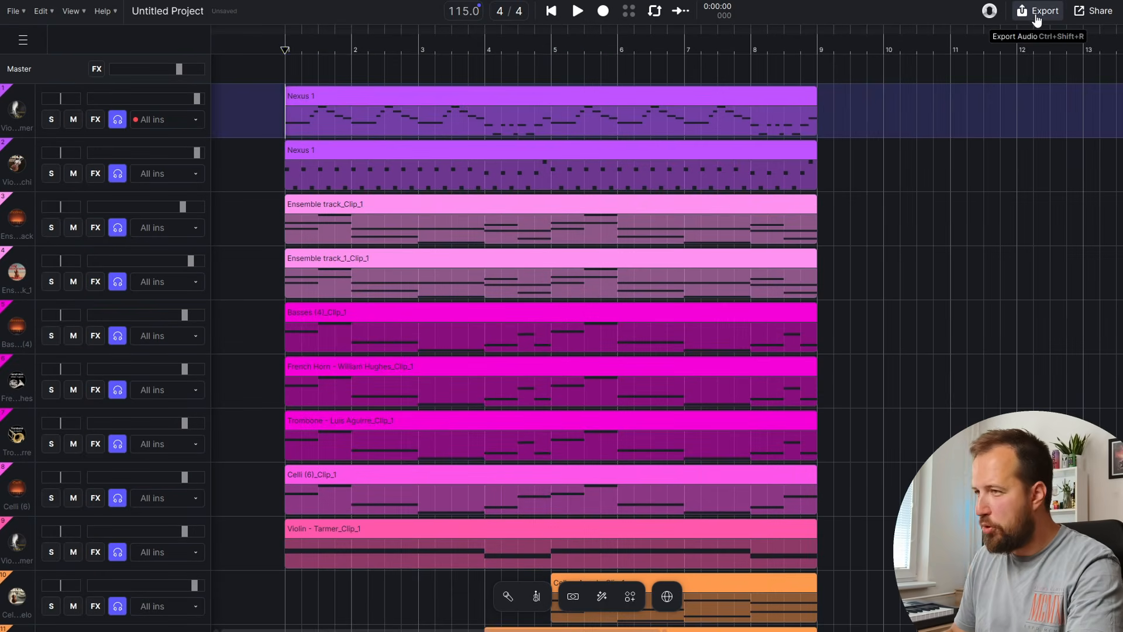
# Export the project audio with Rendered Track set to All Individual Tracks
pyautogui.click(1036, 11)
pyautogui.click(611, 195)
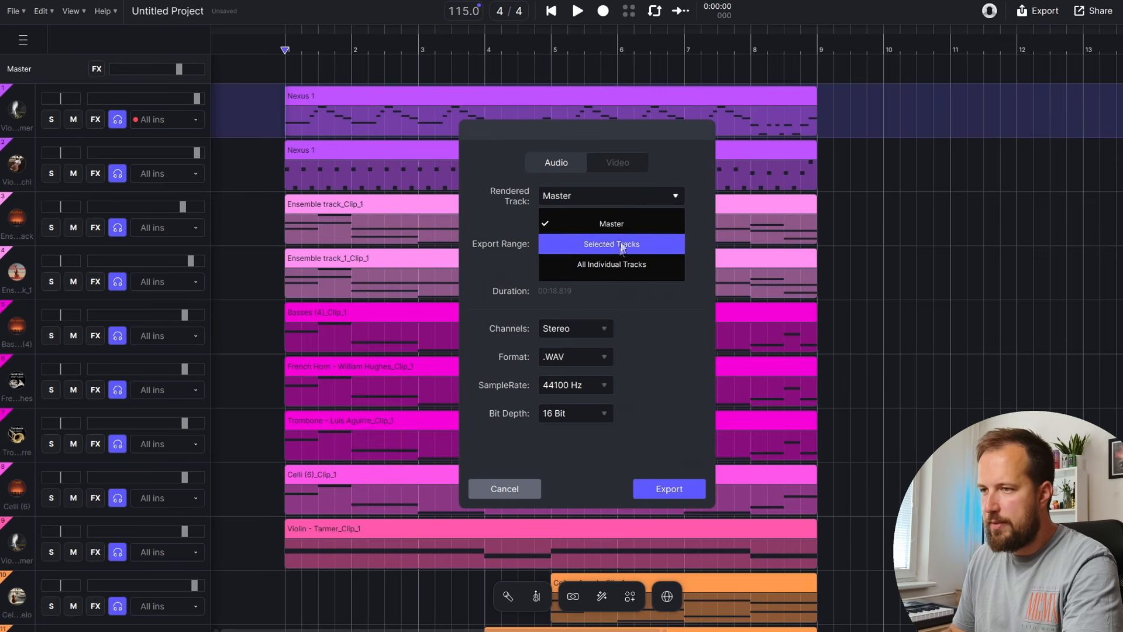
pyautogui.click(642, 267)
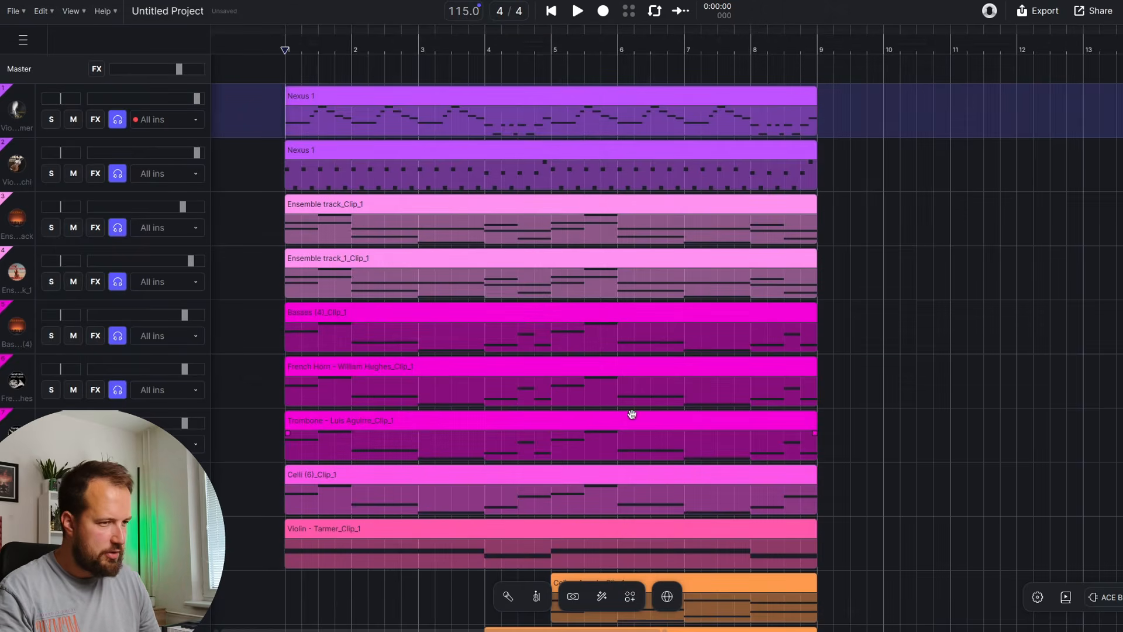
# Mark bars 1 to 9 on an empty row and bring up its options
pyautogui.scroll(-6, 632, 414)
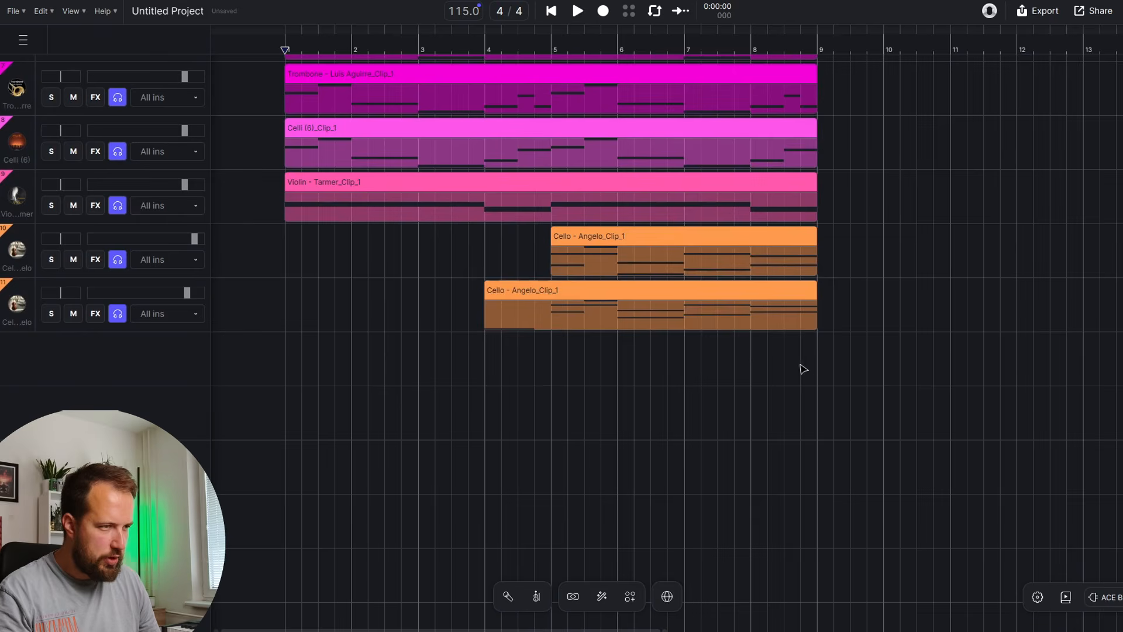
pyautogui.moveTo(803, 368); pyautogui.dragTo(287, 373)
pyautogui.rightClick(305, 371)
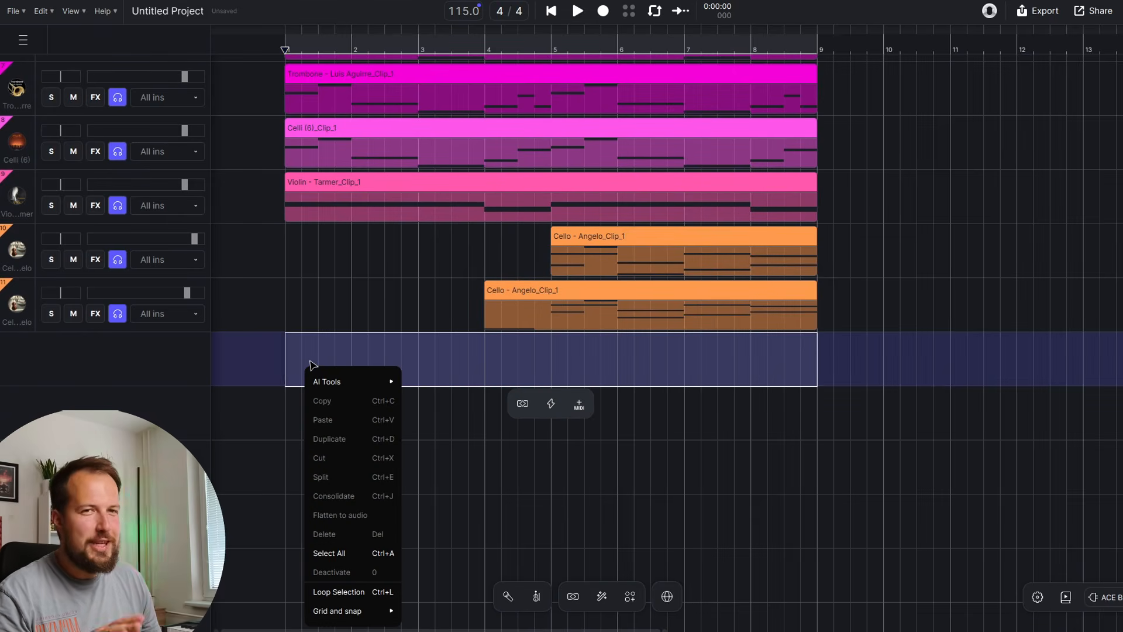
# Add an AI-generated Dizi layer track that plays the Nexus 1 melody
pyautogui.moveTo(387, 381)
pyautogui.click(446, 418)
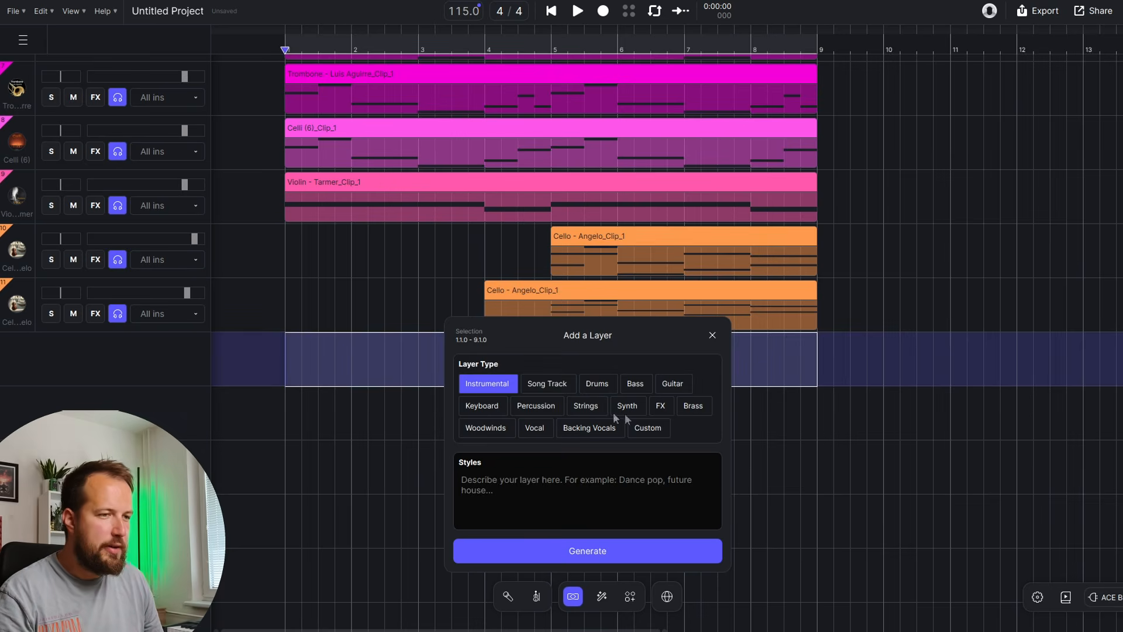
pyautogui.click(589, 427)
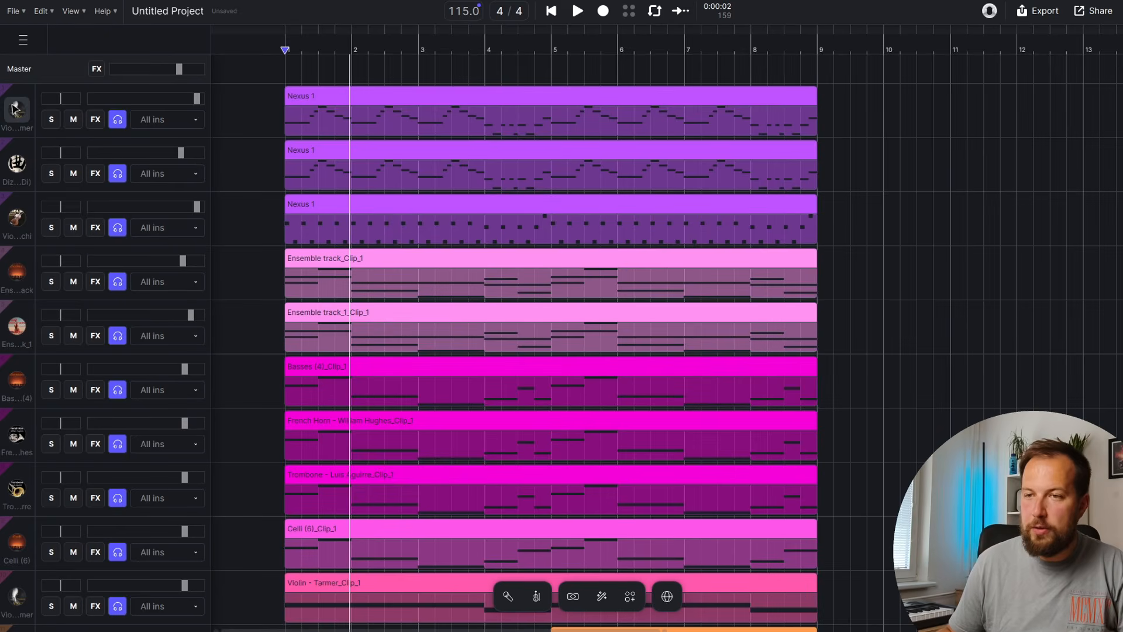
# Bring up the AI Instruments list for track 1's instrument
pyautogui.click(16, 109)
pyautogui.click(64, 115)
pyautogui.scroll(5, 584, 336)
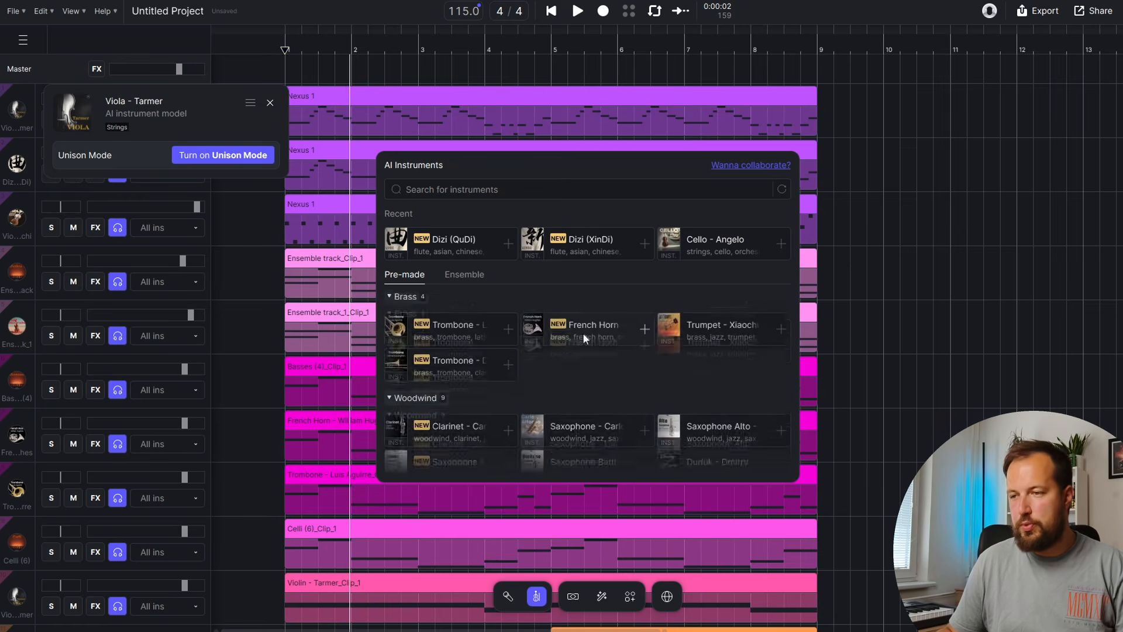